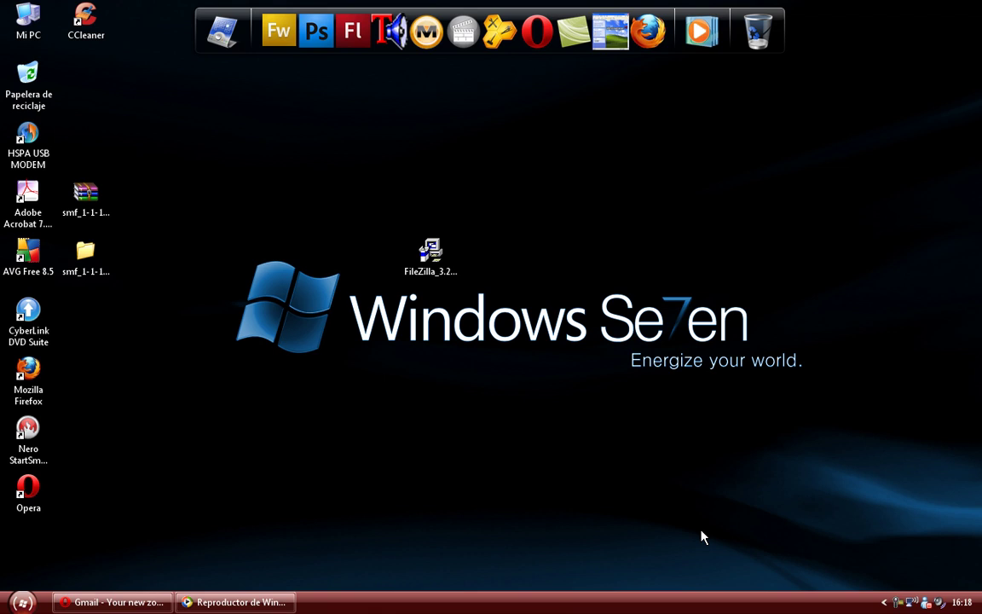
# Minimize Opera and nudge the FileZilla setup icon slightly left on the desktop
pyautogui.click(115, 602)
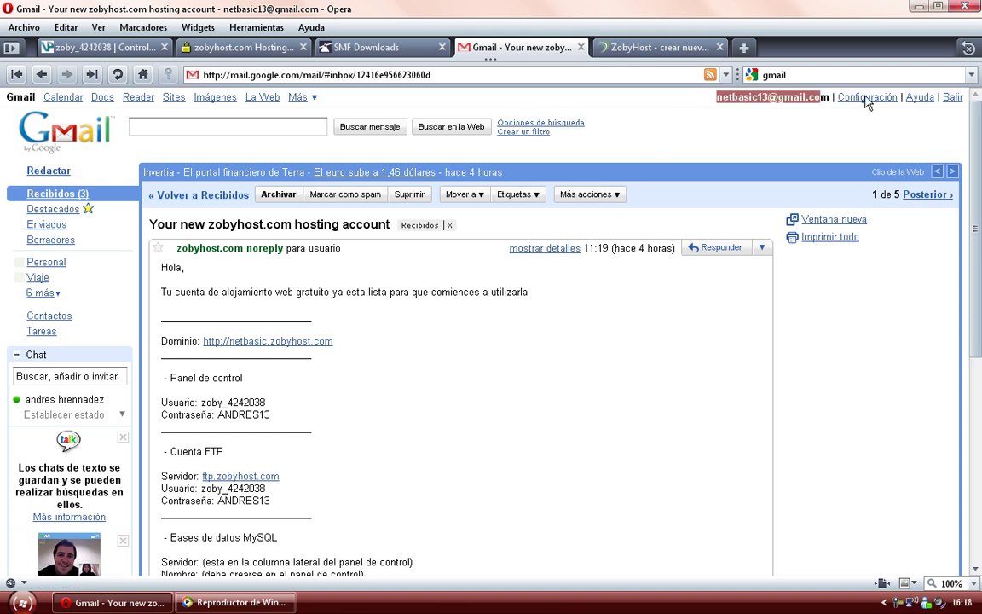
pyautogui.click(919, 6)
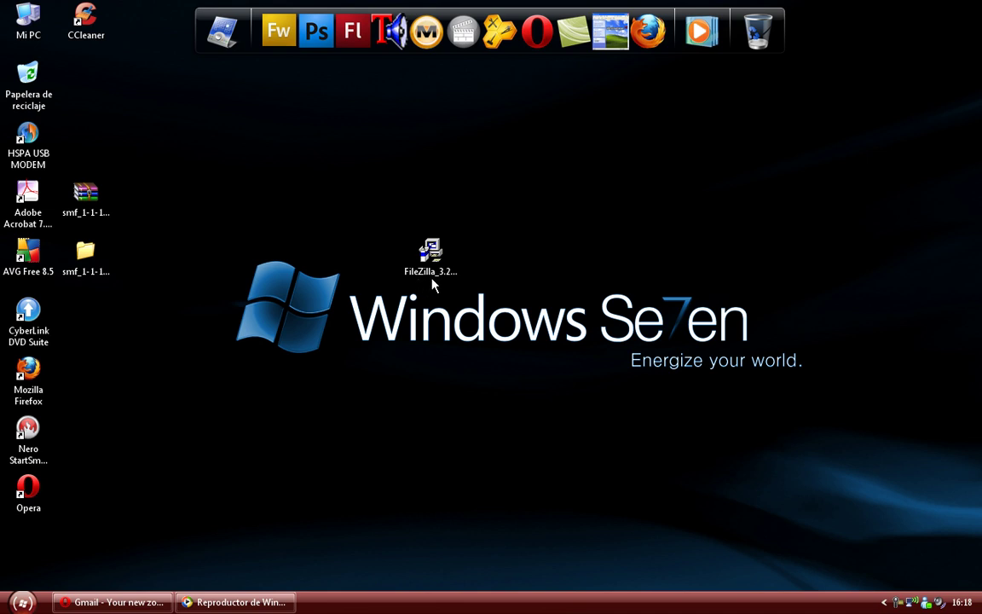
pyautogui.moveTo(397, 267); pyautogui.dragTo(372, 265)
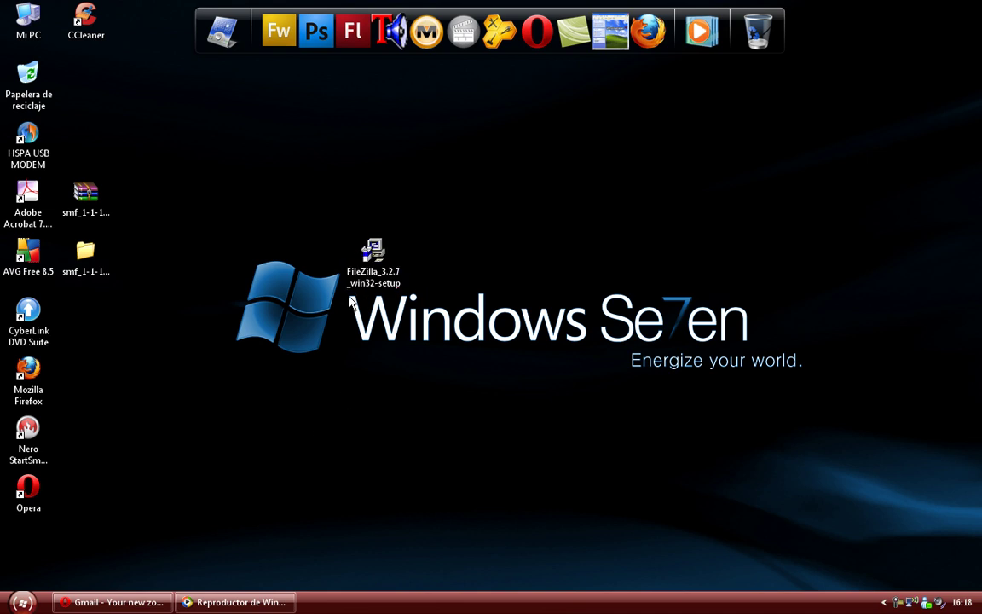
# Restore Opera, switch to the ZobyHost tab and select the page address
pyautogui.click(111, 602)
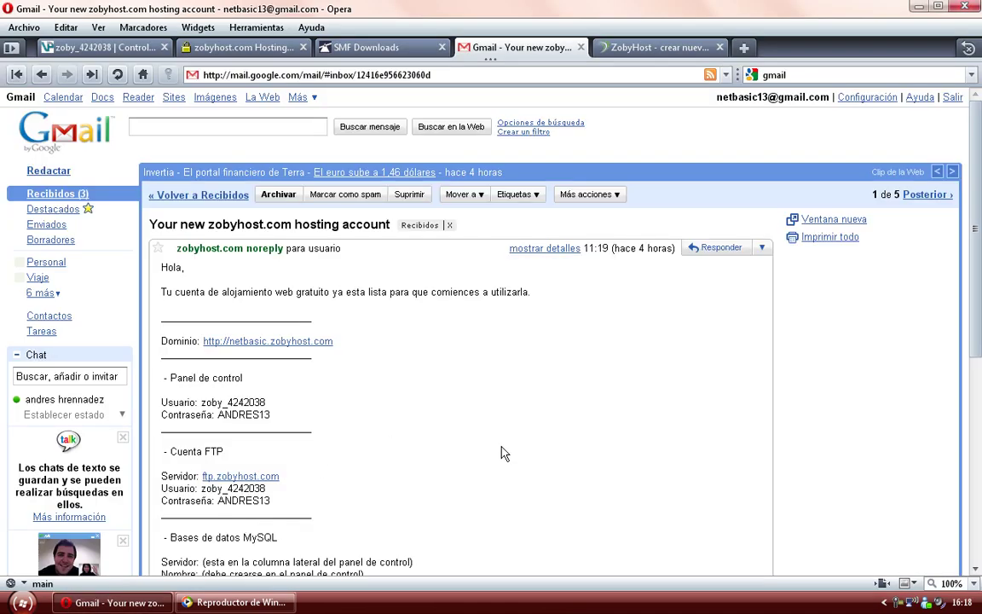
pyautogui.click(613, 47)
pyautogui.moveTo(981, 251); pyautogui.dragTo(975, 205)
pyautogui.click(439, 76)
# Continue the ZobyHost registration and enter NETBASIC as the subdomain
pyautogui.click(520, 49)
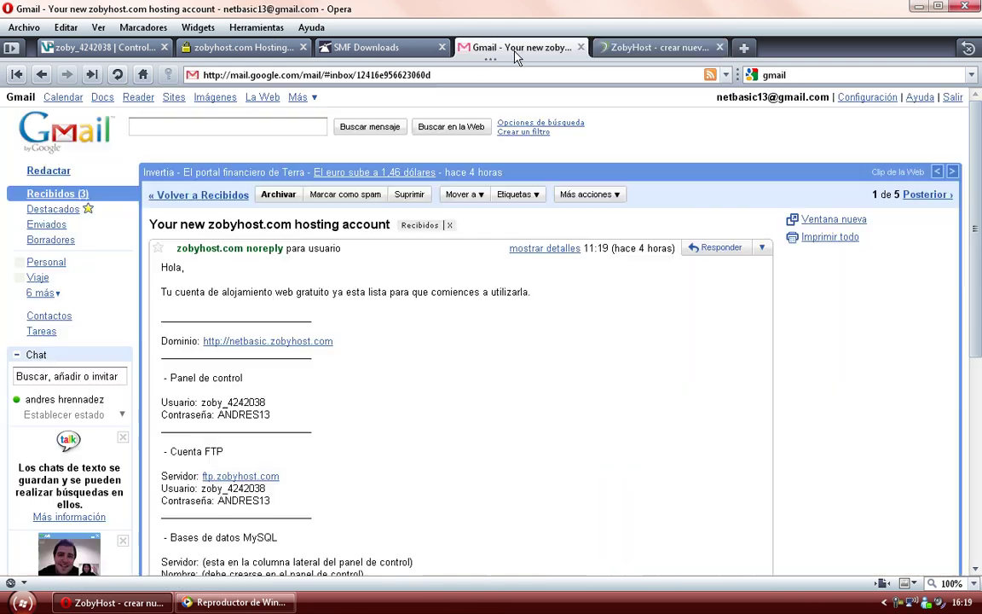
pyautogui.click(681, 52)
pyautogui.scroll(-10, 273, 384)
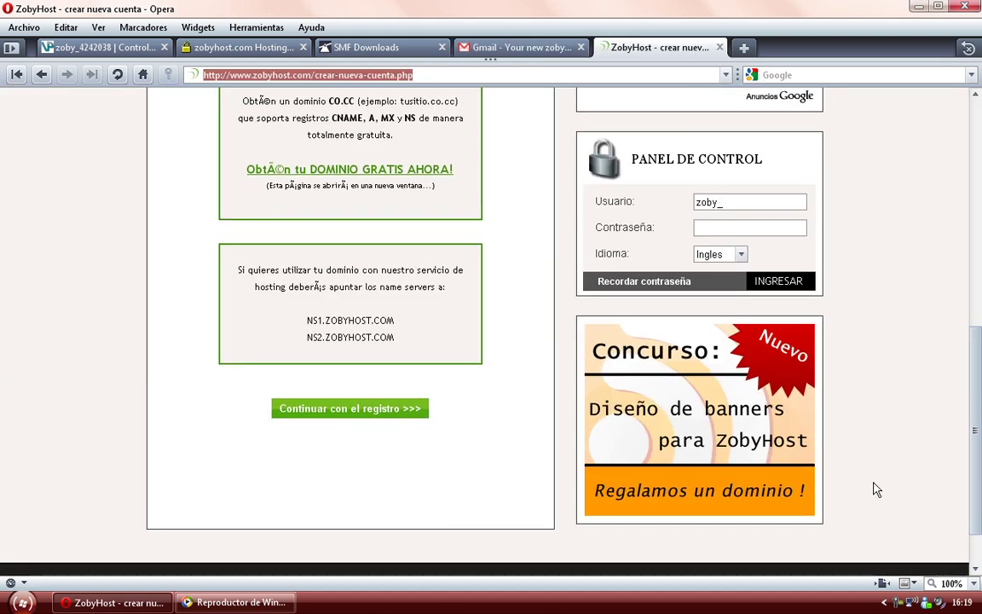
pyautogui.scroll(4, 562, 214)
pyautogui.scroll(-6, 341, 281)
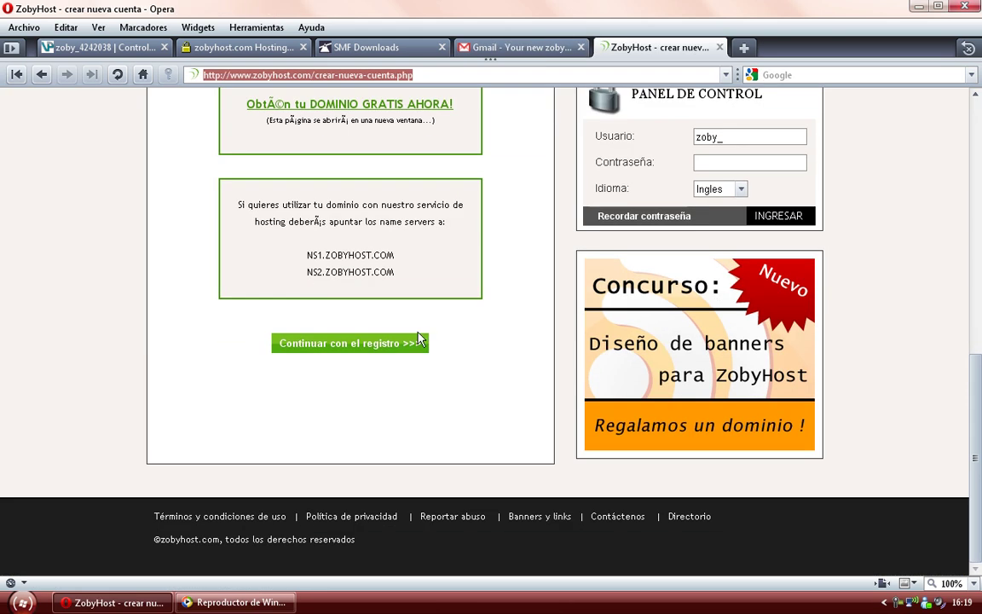
pyautogui.click(390, 351)
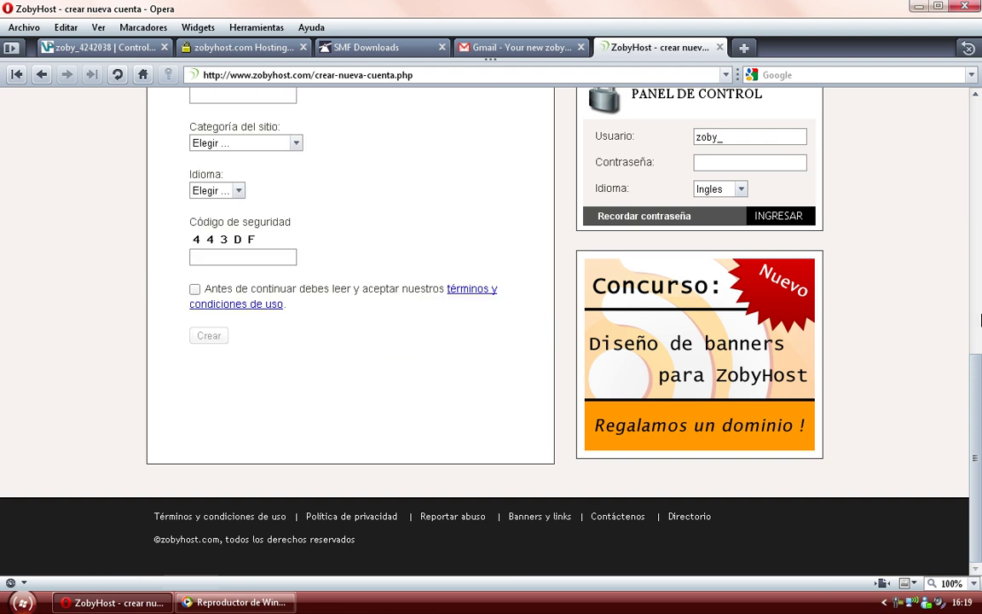
pyautogui.scroll(3, 256, 256)
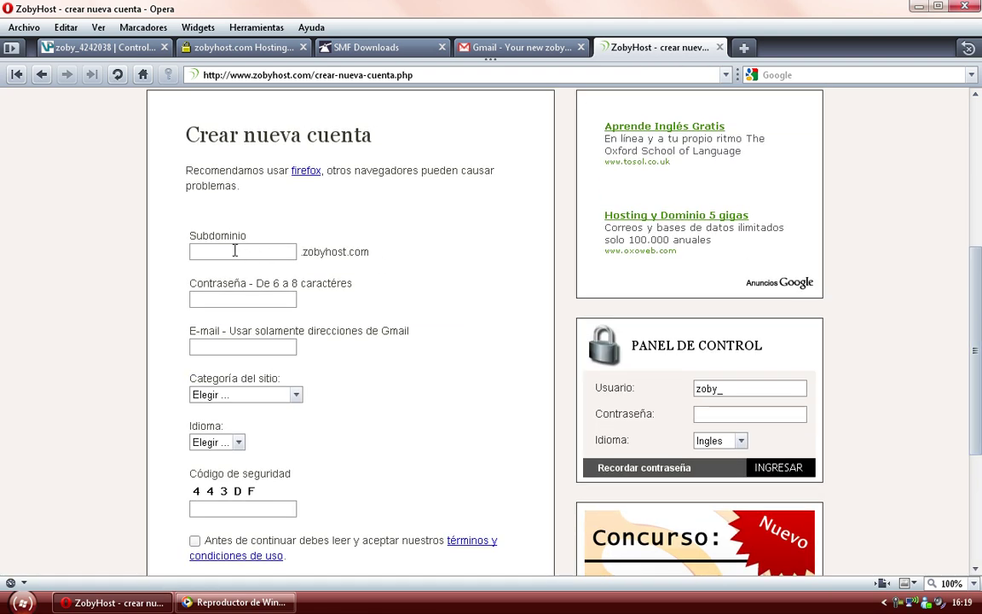
pyautogui.write('BASIC')
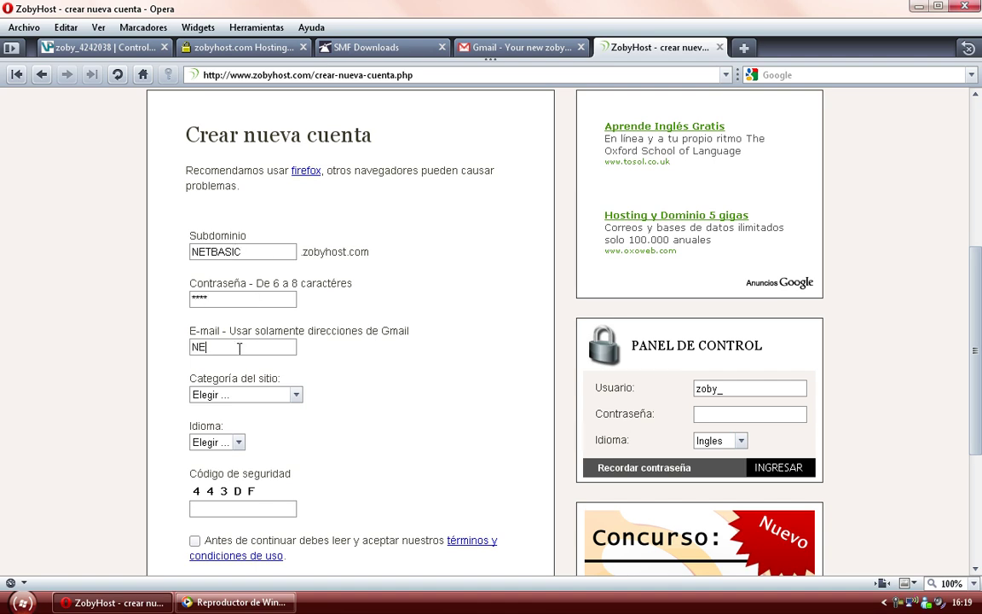
# Copy the account's Gmail address from the message and paste it into the E-mail field
pyautogui.click(502, 47)
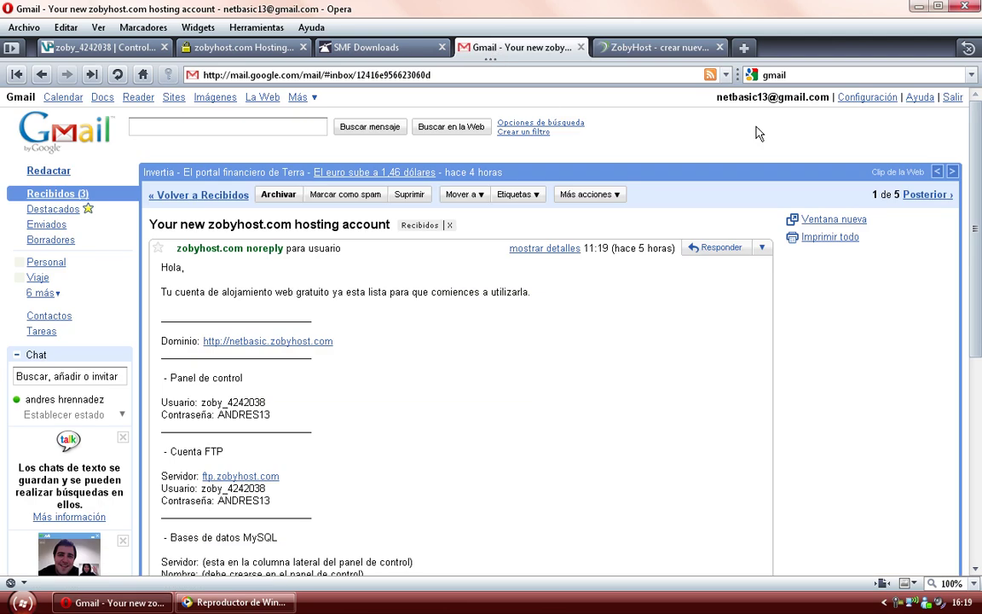
pyautogui.moveTo(715, 101); pyautogui.dragTo(825, 101)
pyautogui.hotkey('ctrl', 'c')
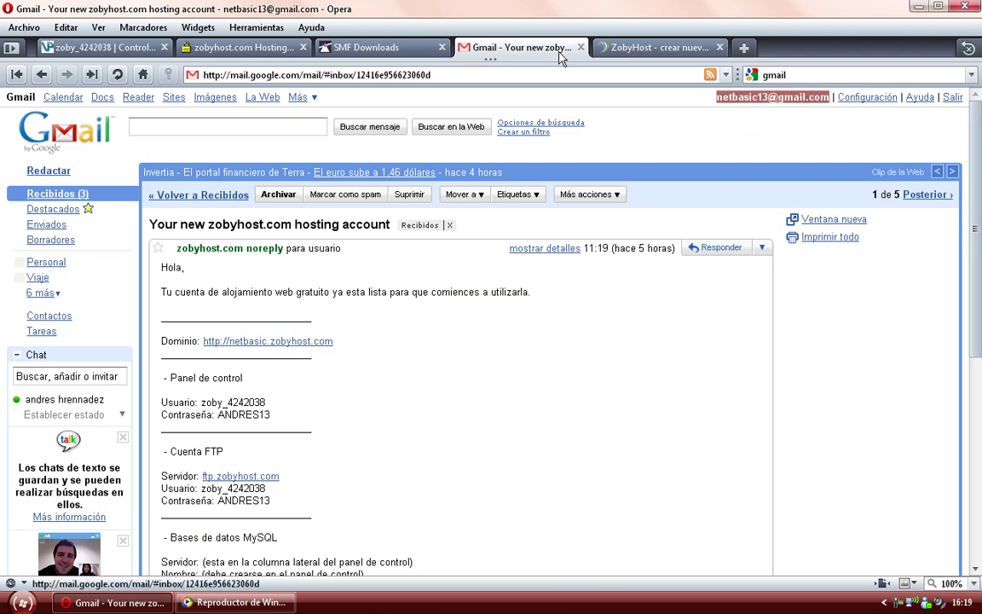
pyautogui.hotkey('ctrl', 'Tab')
pyautogui.click(235, 347)
pyautogui.write('NE')
pyautogui.moveTo(213, 347); pyautogui.dragTo(164, 346)
pyautogui.hotkey('ctrl', 'v')
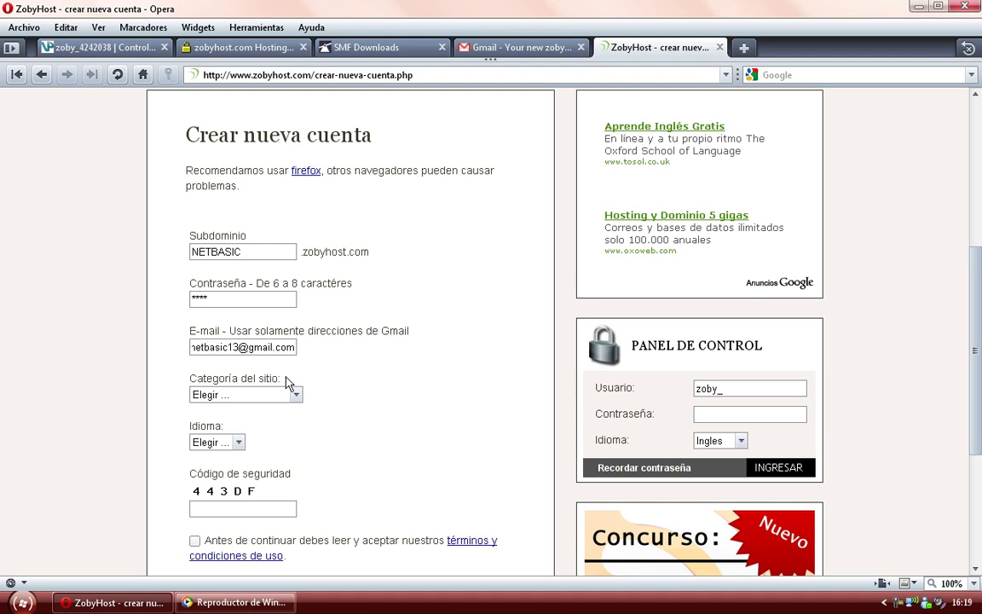
# Set the site category to Personal and move to the security code field
pyautogui.click(260, 395)
pyautogui.click(236, 425)
pyautogui.click(217, 442)
pyautogui.click(352, 419)
pyautogui.scroll(-3, 315, 490)
pyautogui.click(233, 254)
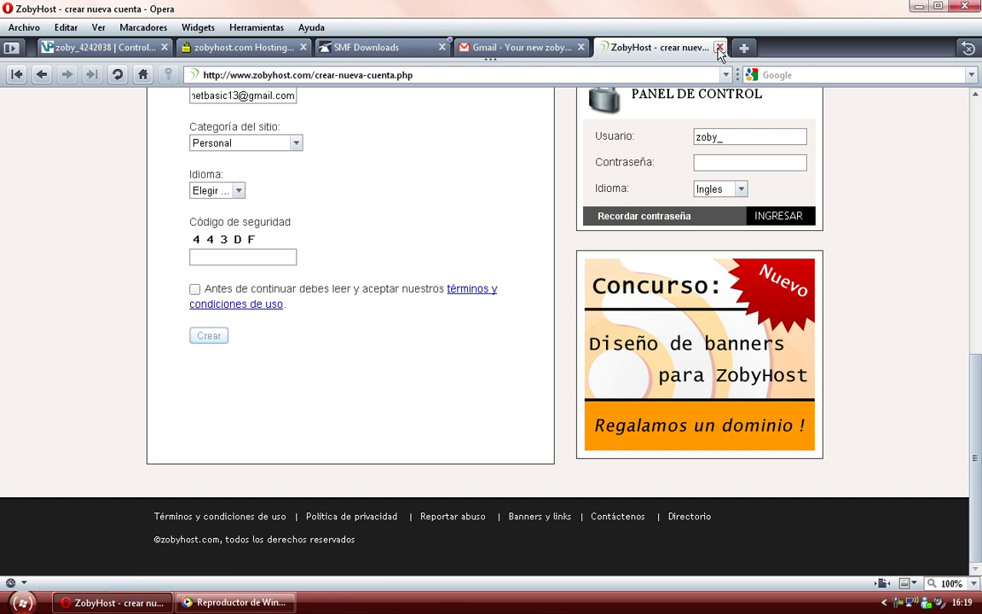
# Open the Account Activation Required email, follow its activation link and submit the captcha words
pyautogui.click(546, 48)
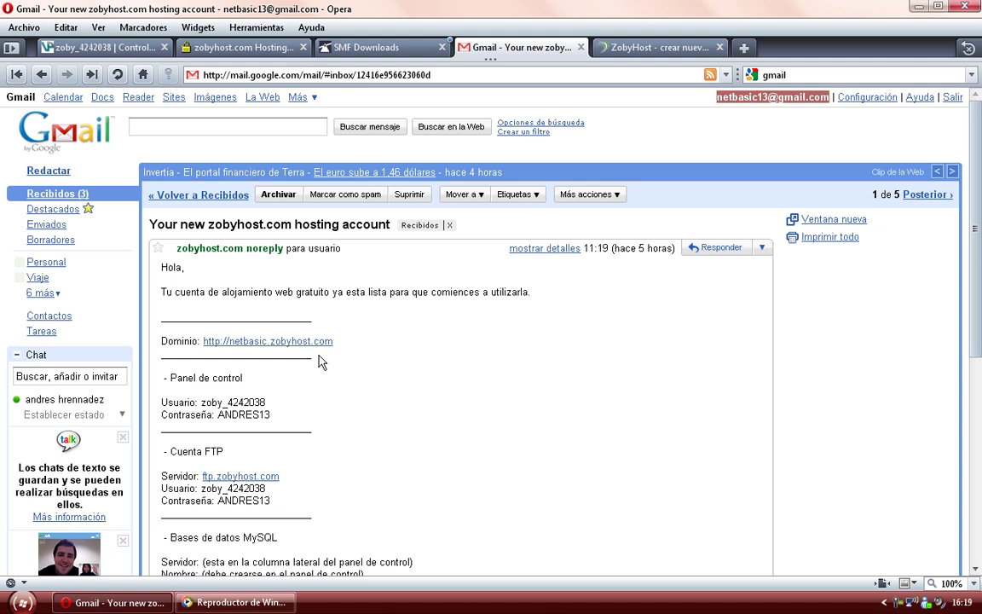
pyautogui.click(53, 193)
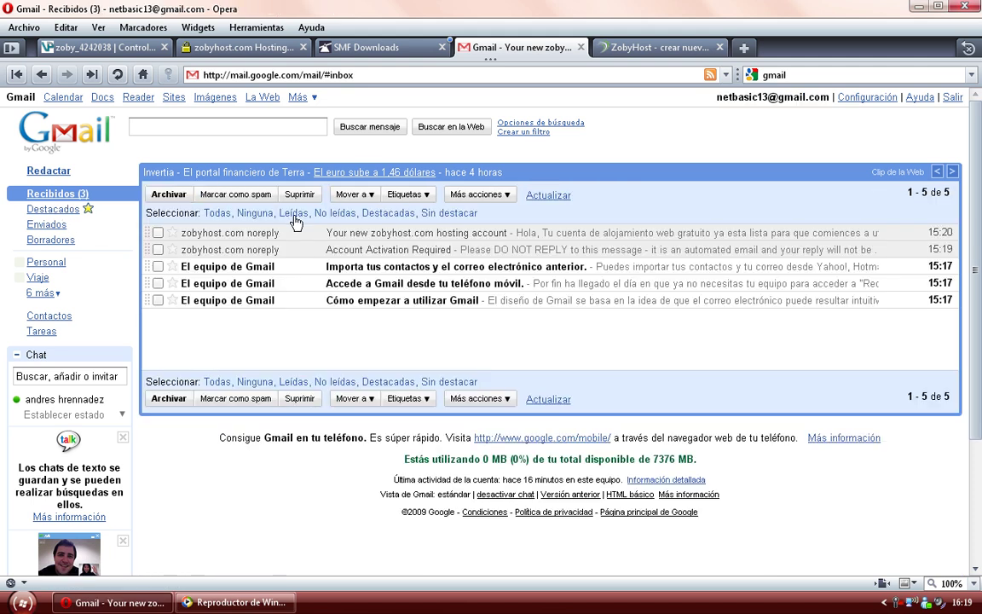
pyautogui.click(335, 252)
pyautogui.scroll(-2, 379, 269)
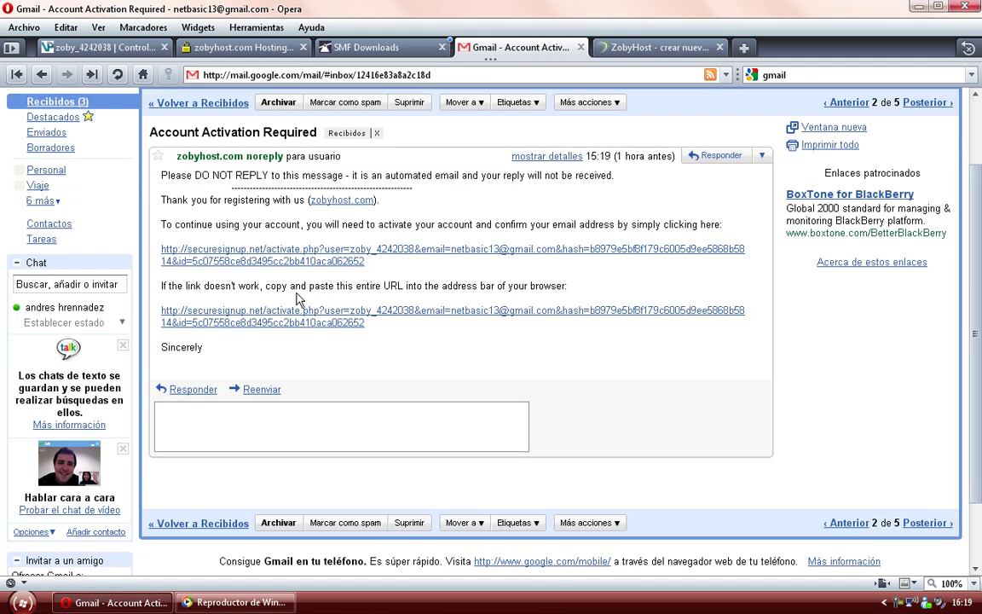
pyautogui.click(286, 261)
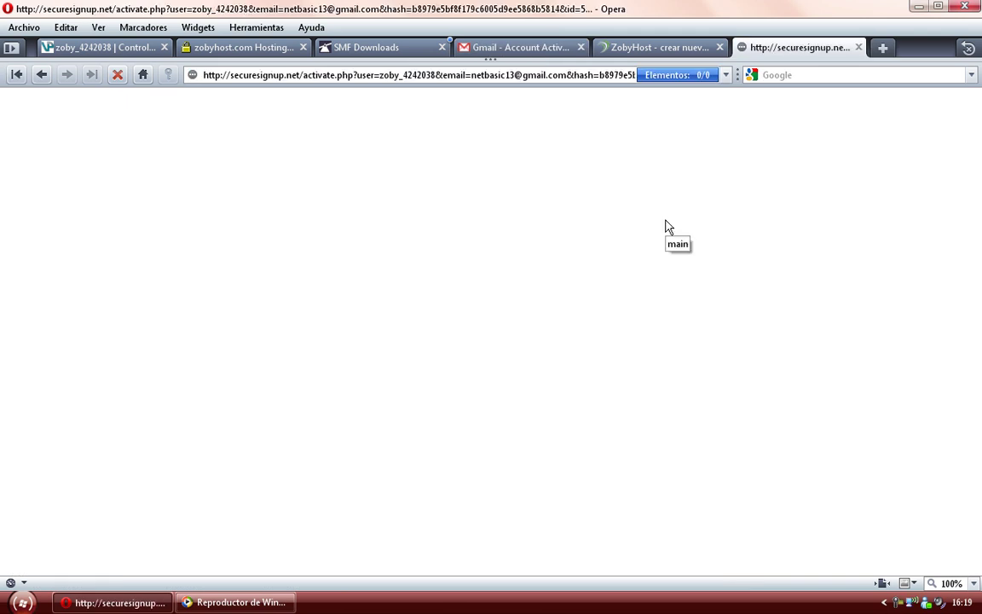
pyautogui.click(105, 258)
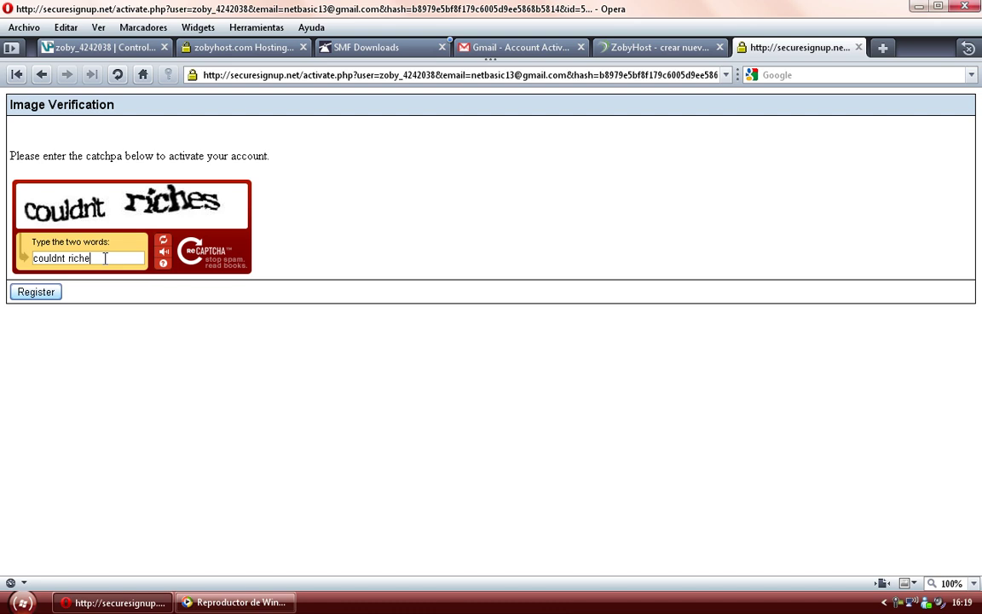
pyautogui.click(34, 290)
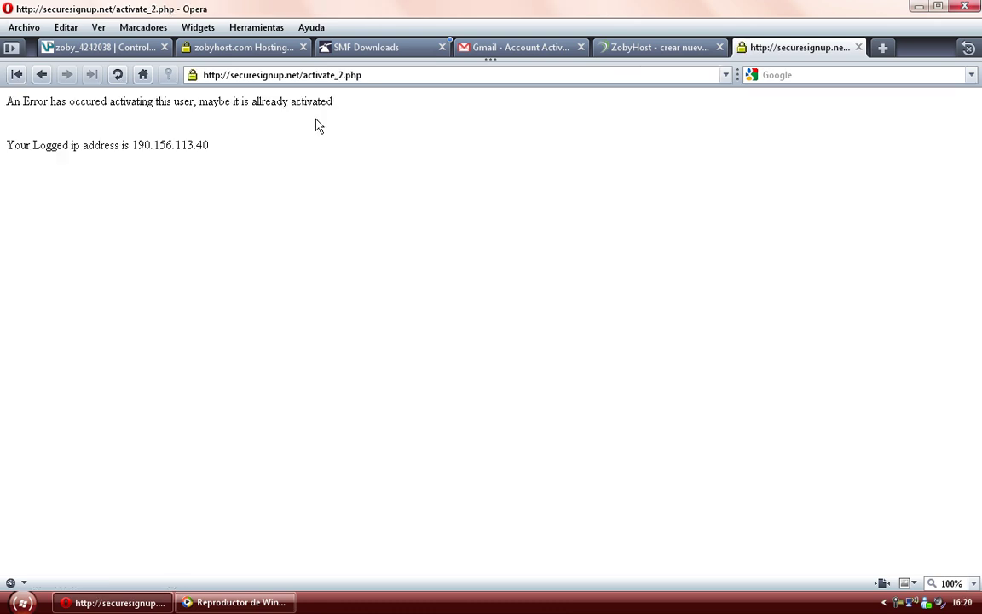
# Close the activation page and open the new hosting account email in the inbox
pyautogui.click(859, 48)
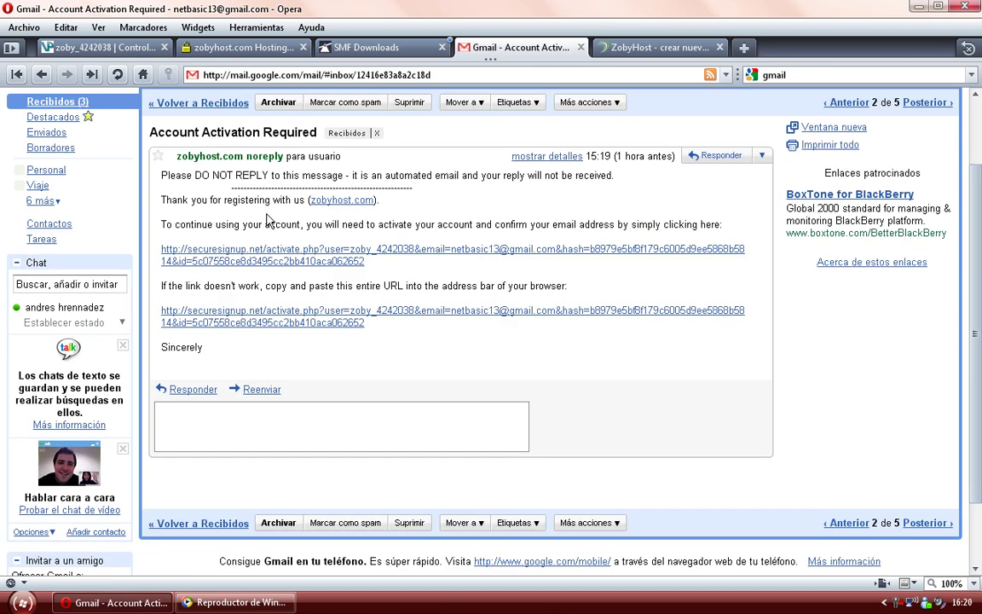
pyautogui.click(65, 103)
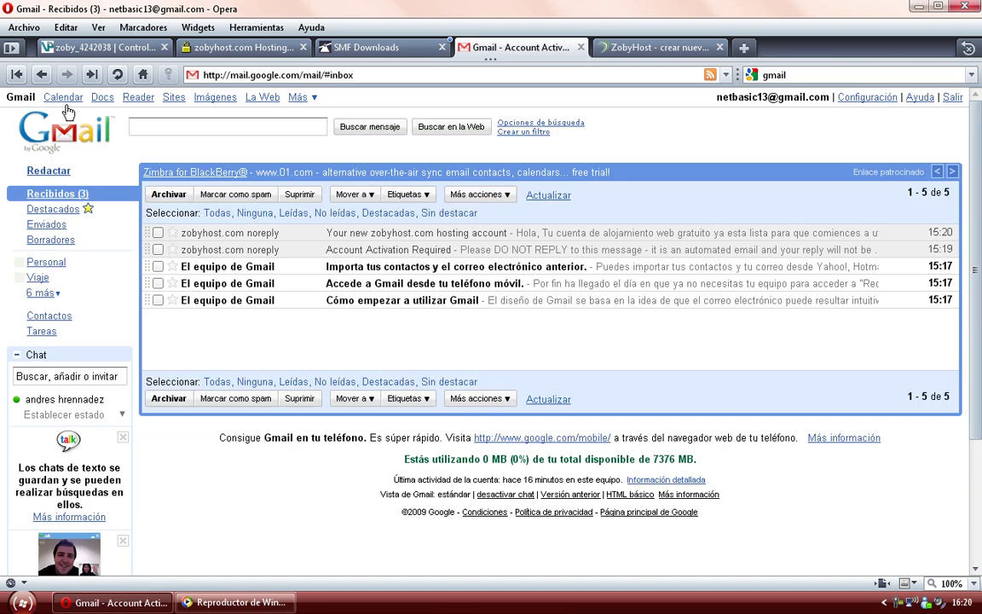
pyautogui.click(377, 232)
pyautogui.scroll(-4, 348, 304)
pyautogui.scroll(4, 552, 320)
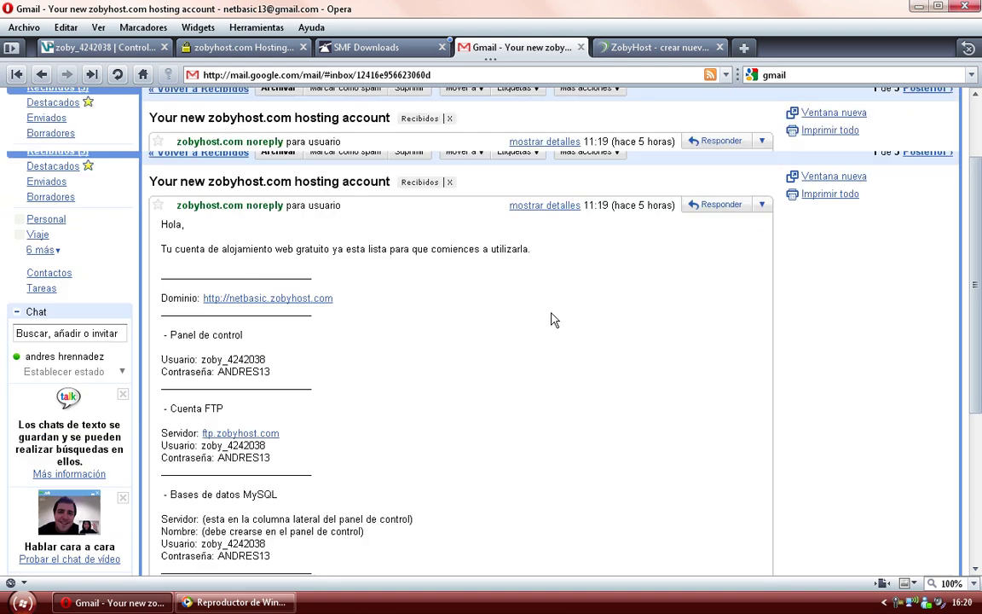
pyautogui.scroll(-4, 553, 320)
pyautogui.scroll(4, 553, 319)
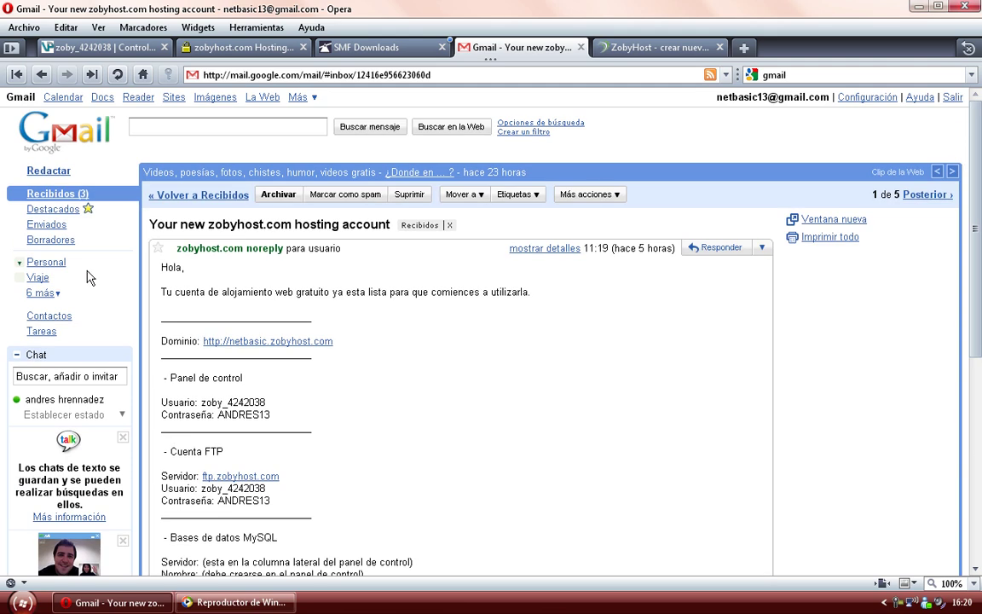
pyautogui.moveTo(162, 268); pyautogui.dragTo(369, 327)
pyautogui.click(460, 331)
pyautogui.scroll(-5, 461, 331)
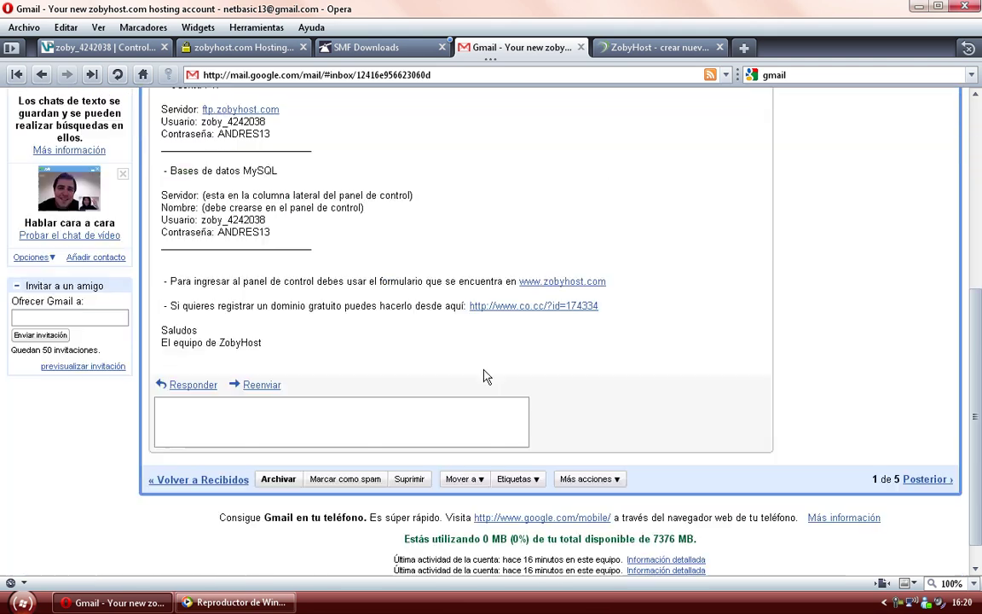
pyautogui.scroll(4, 269, 329)
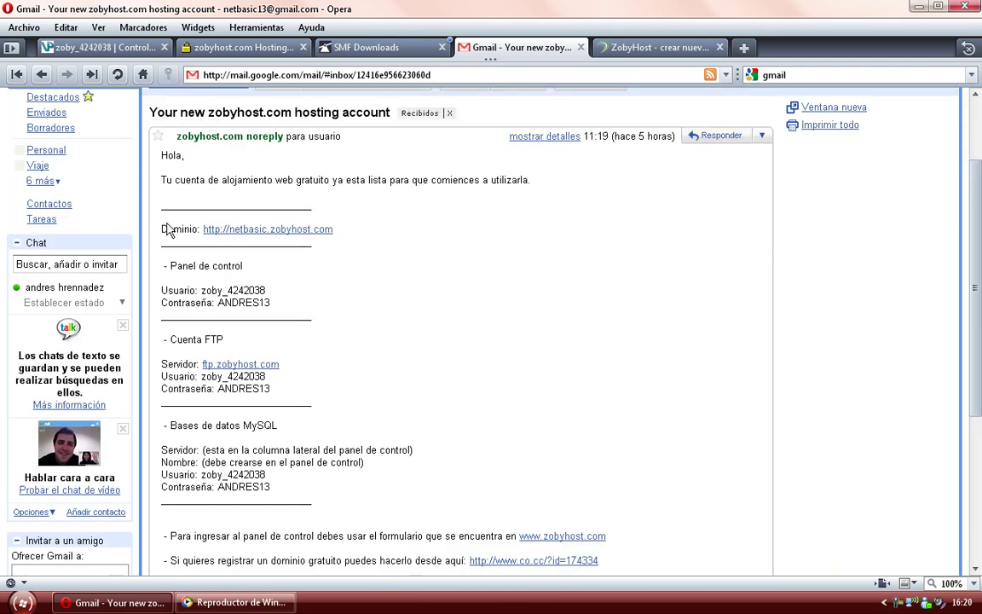
# Highlight the greeting, domain and Panel de control login lines while reading the email
pyautogui.moveTo(160, 154); pyautogui.dragTo(344, 242)
pyautogui.click(245, 267)
pyautogui.moveTo(162, 256); pyautogui.dragTo(354, 344)
pyautogui.click(394, 314)
pyautogui.moveTo(395, 315); pyautogui.dragTo(186, 257)
pyautogui.click(364, 342)
pyautogui.scroll(-5, 364, 342)
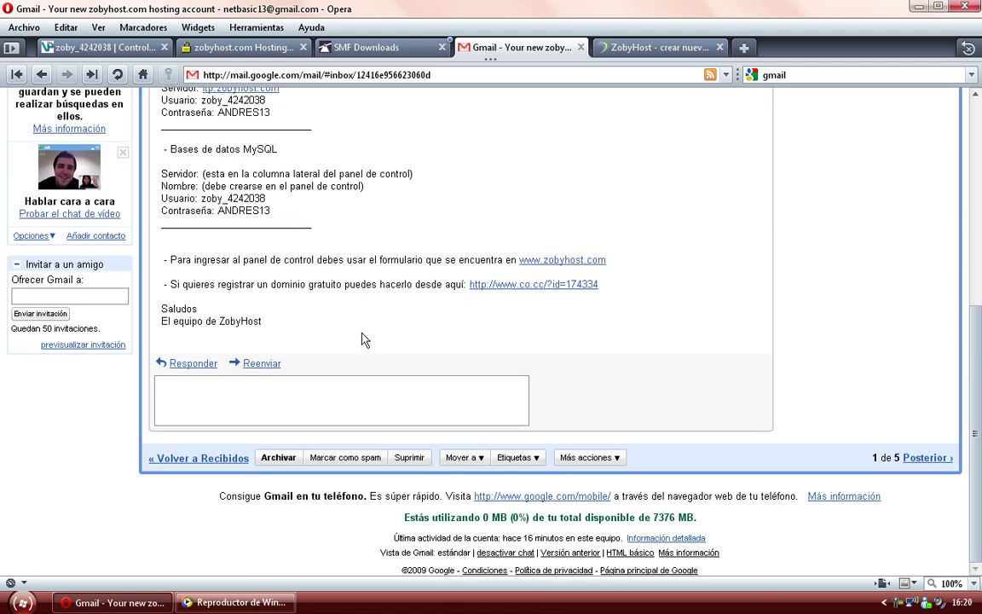
pyautogui.scroll(7, 356, 330)
pyautogui.scroll(-5, 406, 337)
pyautogui.scroll(5, 406, 337)
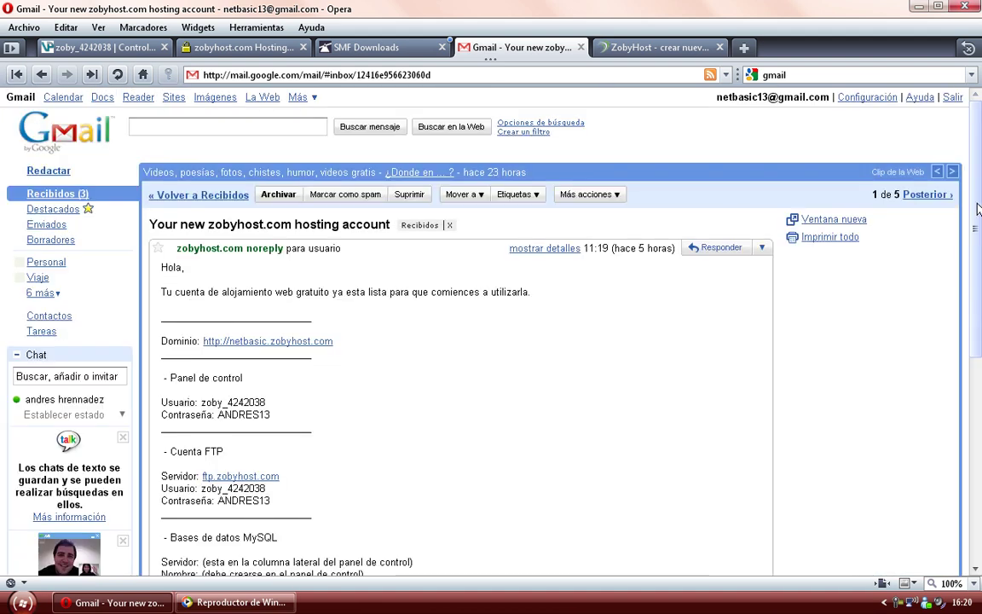
pyautogui.scroll(-3, 938, 265)
pyautogui.scroll(3, 850, 233)
pyautogui.scroll(-5, 955, 373)
pyautogui.scroll(5, 955, 372)
# Show the desktop, move the FileZilla setup icon to the centre, and accept the licence
pyautogui.press('super+d')
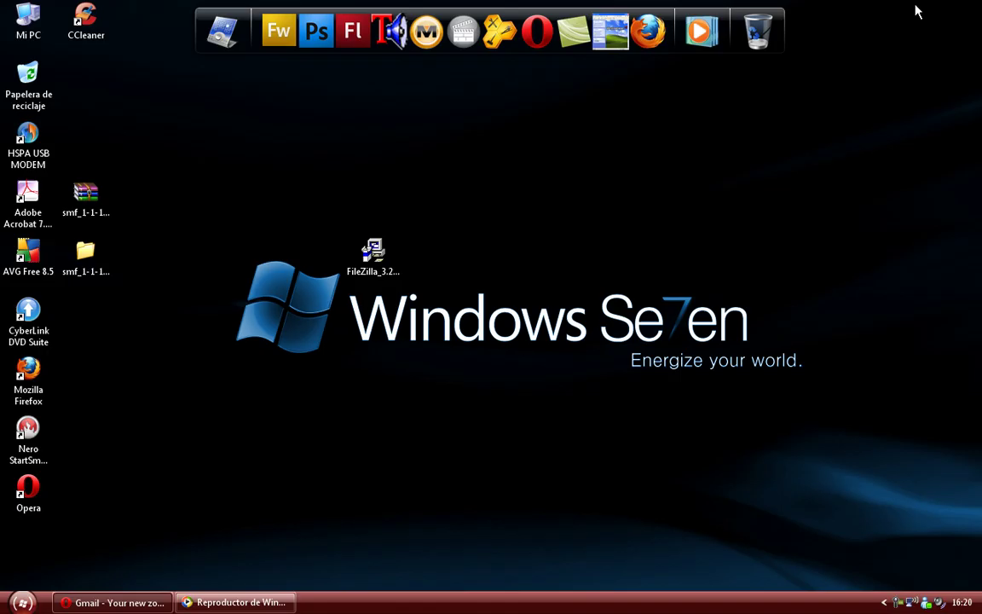
pyautogui.moveTo(378, 258); pyautogui.dragTo(552, 256)
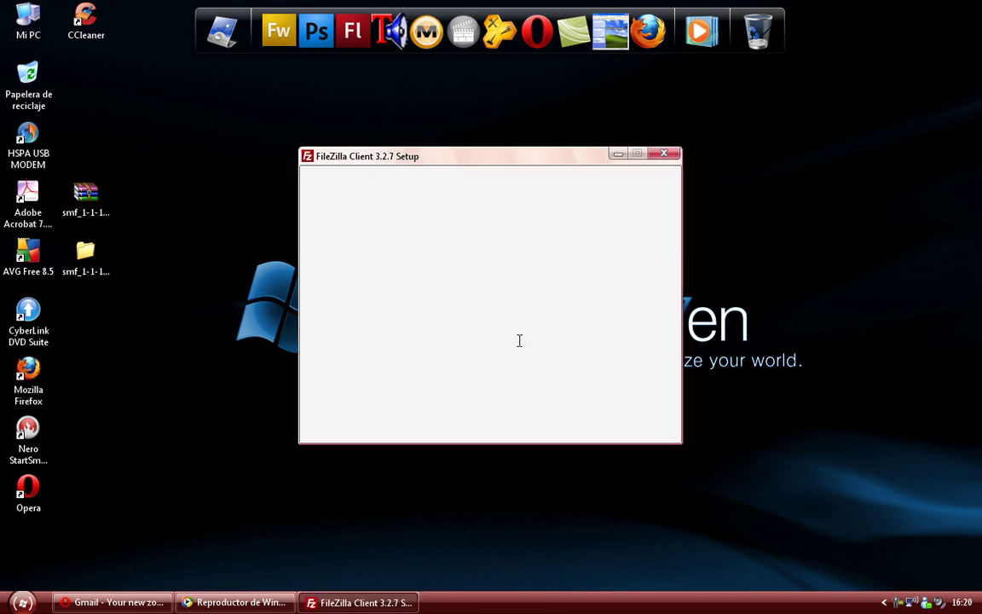
pyautogui.click(580, 431)
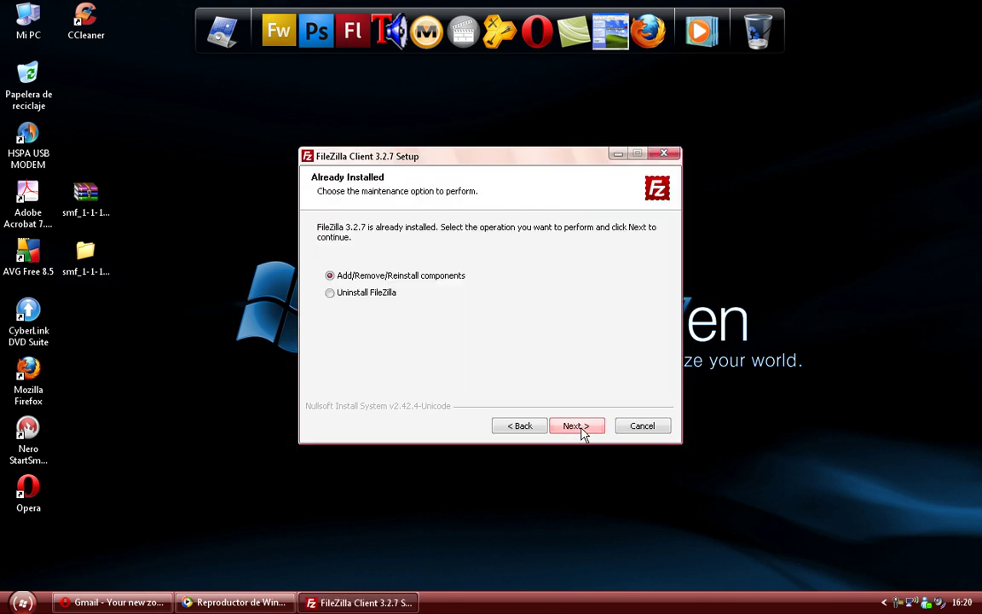
# Quit the already-installed FileZilla 3.2.7 setup and decline the Softonic toolbar offer
pyautogui.click(645, 424)
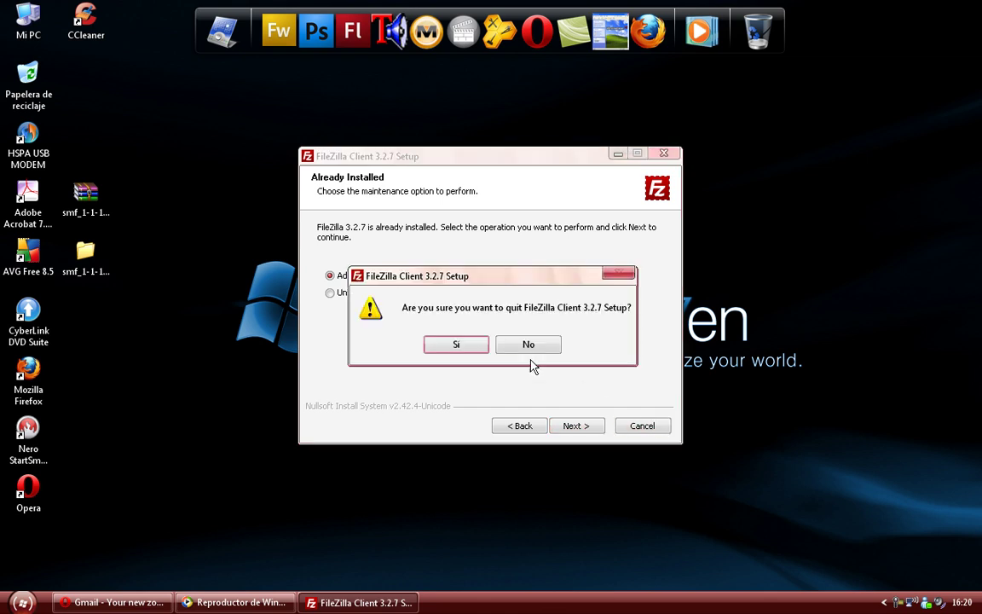
pyautogui.click(530, 350)
pyautogui.click(661, 426)
pyautogui.click(468, 345)
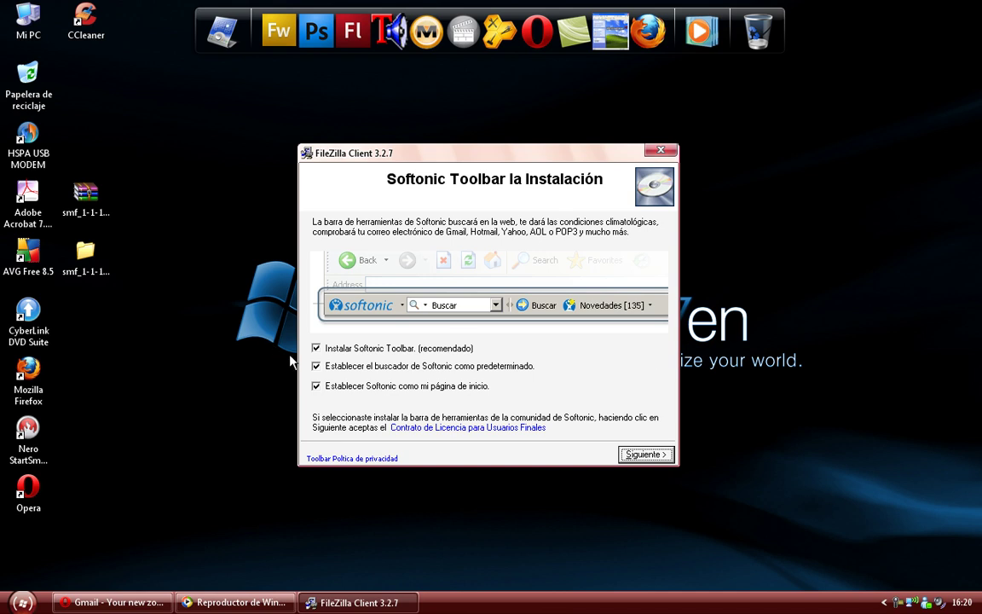
pyautogui.click(317, 349)
pyautogui.click(629, 458)
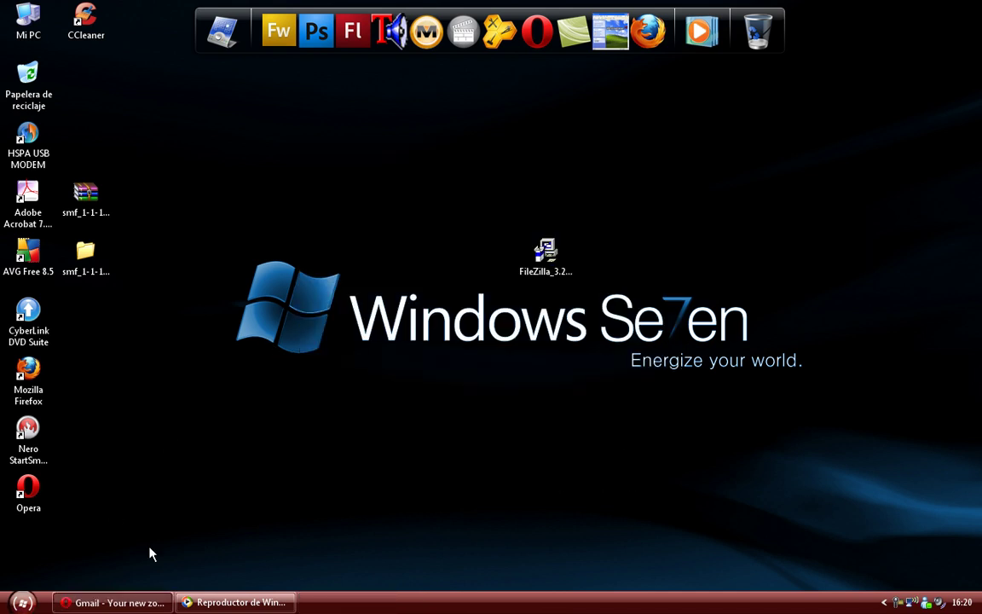
# Launch FileZilla from Start > Todos los programas > FileZilla FTP Client
pyautogui.click(25, 603)
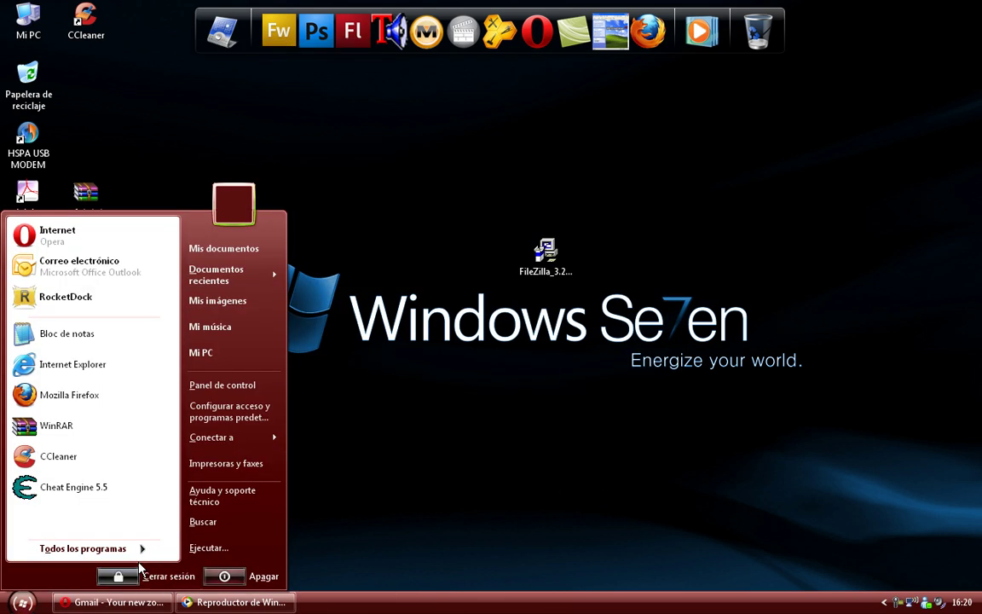
pyautogui.click(93, 548)
pyautogui.moveTo(322, 606)
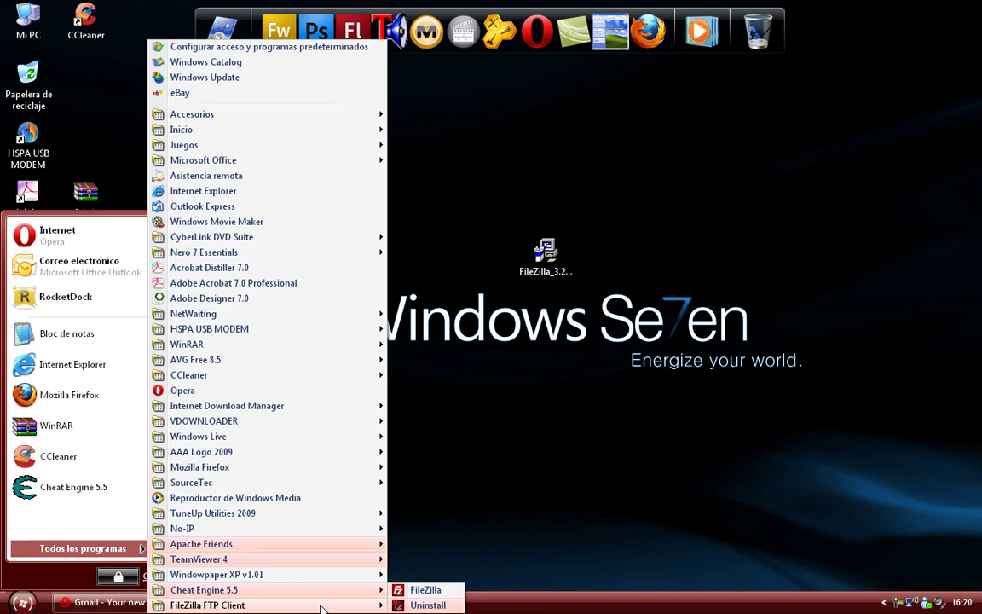
pyautogui.click(418, 591)
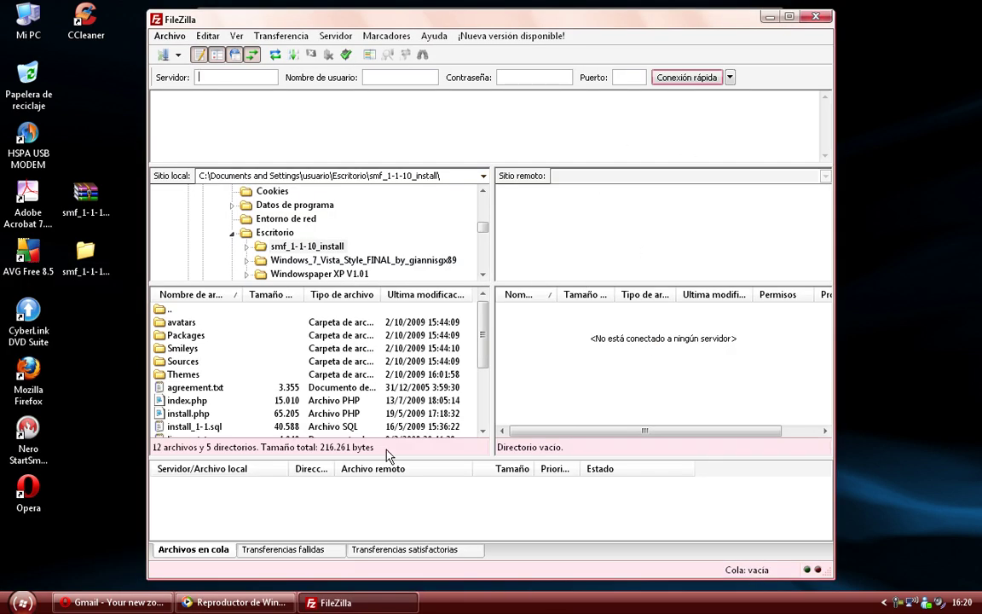
# Bring the Opera Gmail window back to show the hosting email's FTP details
pyautogui.click(234, 603)
pyautogui.click(141, 603)
pyautogui.scroll(-2, 264, 394)
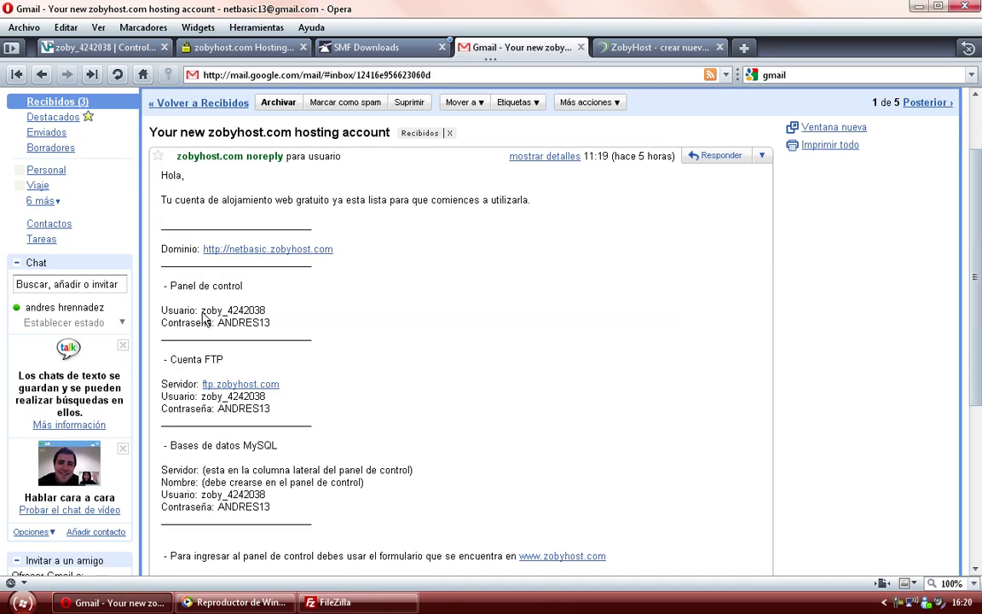
# Put ftp.zobyhost.com, copied from the email, into FileZilla's Servidor field, replacing a wrong paste
pyautogui.moveTo(205, 315); pyautogui.dragTo(320, 318)
pyautogui.hotkey('ctrl', 'c')
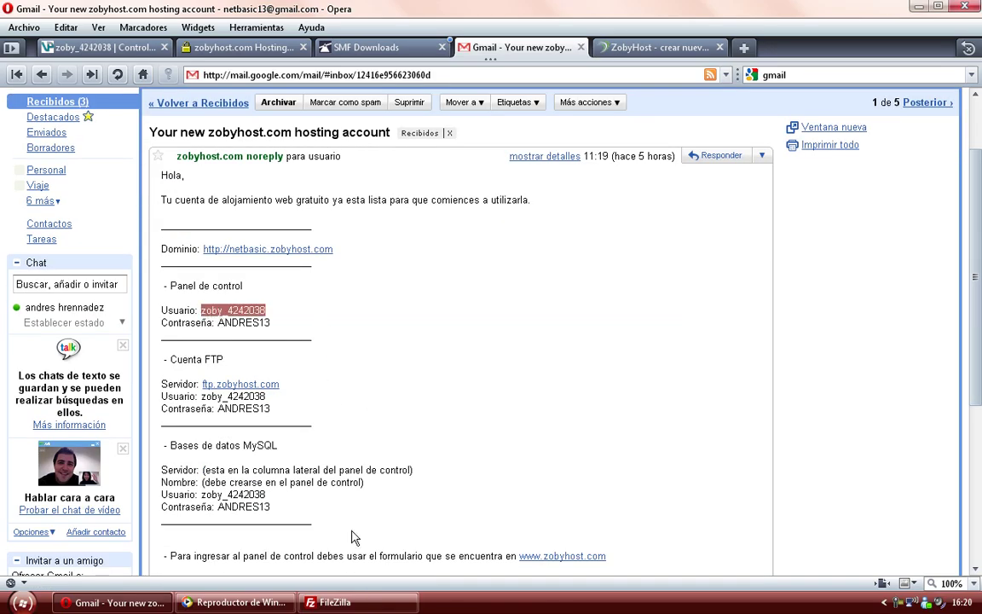
pyautogui.click(341, 603)
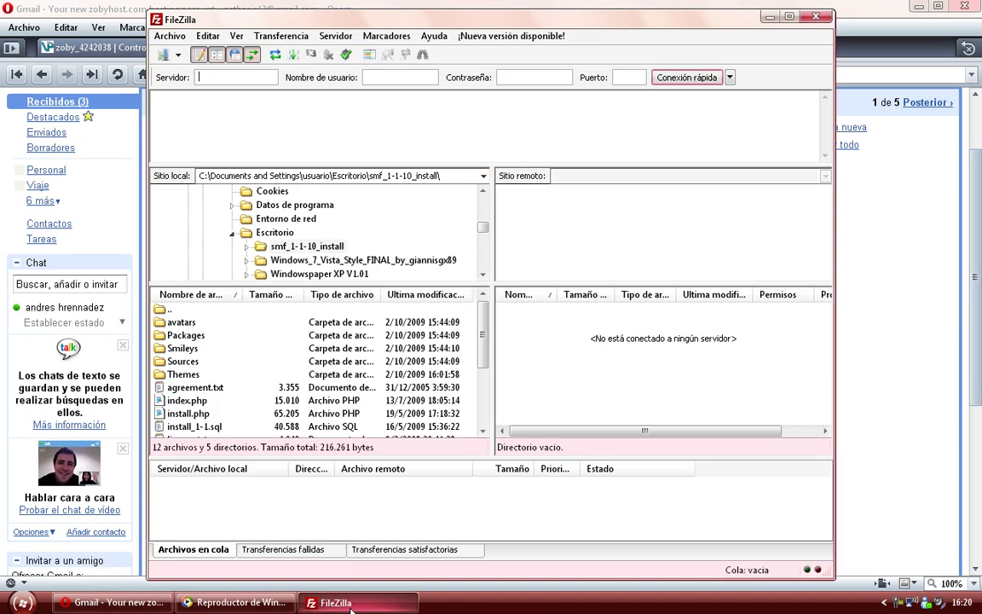
pyautogui.hotkey('ctrl', 'v')
pyautogui.doubleClick(236, 72)
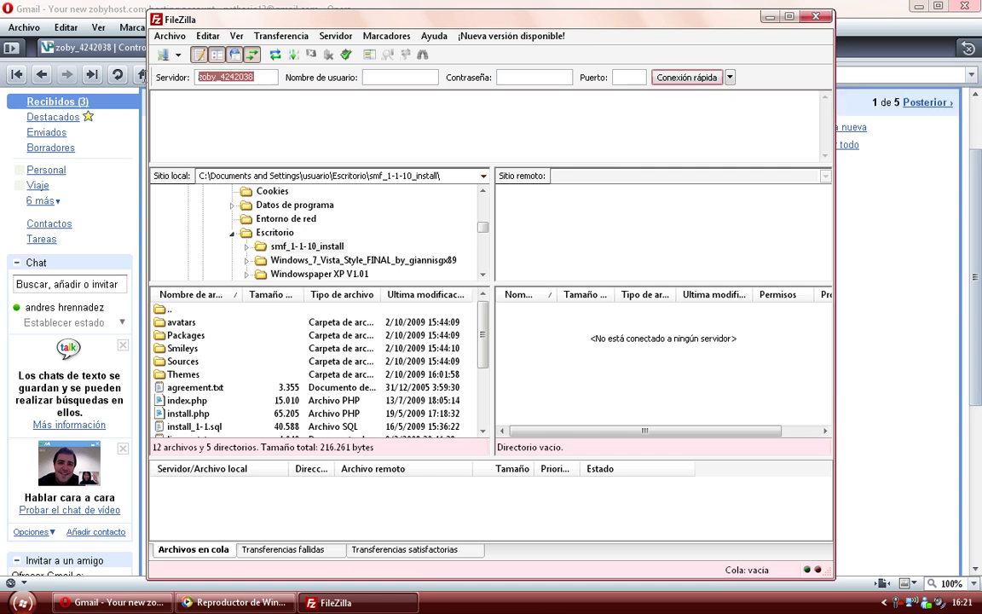
pyautogui.click(139, 194)
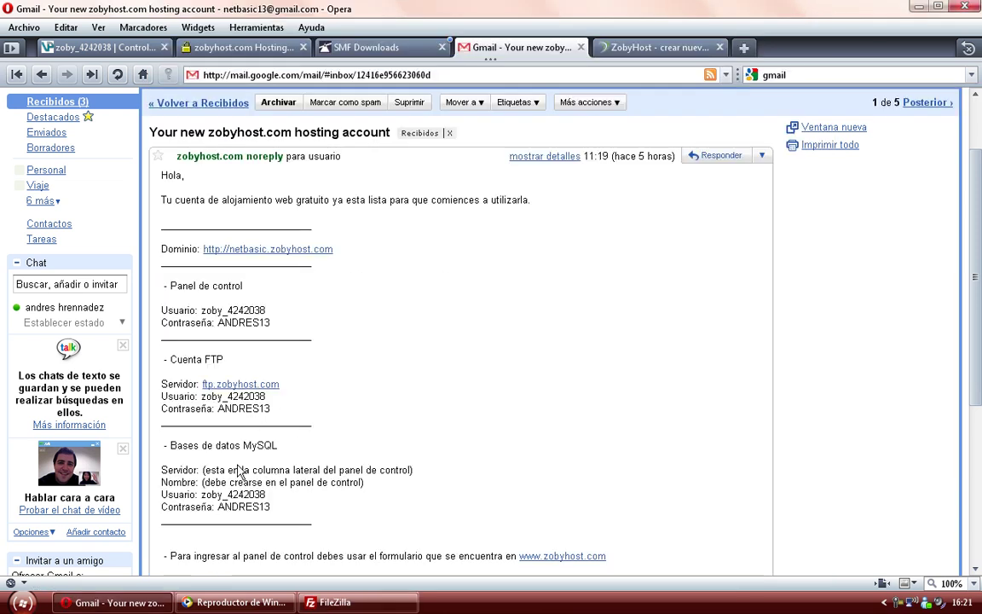
pyautogui.moveTo(281, 383); pyautogui.dragTo(204, 390)
pyautogui.hotkey('ctrl', 'c')
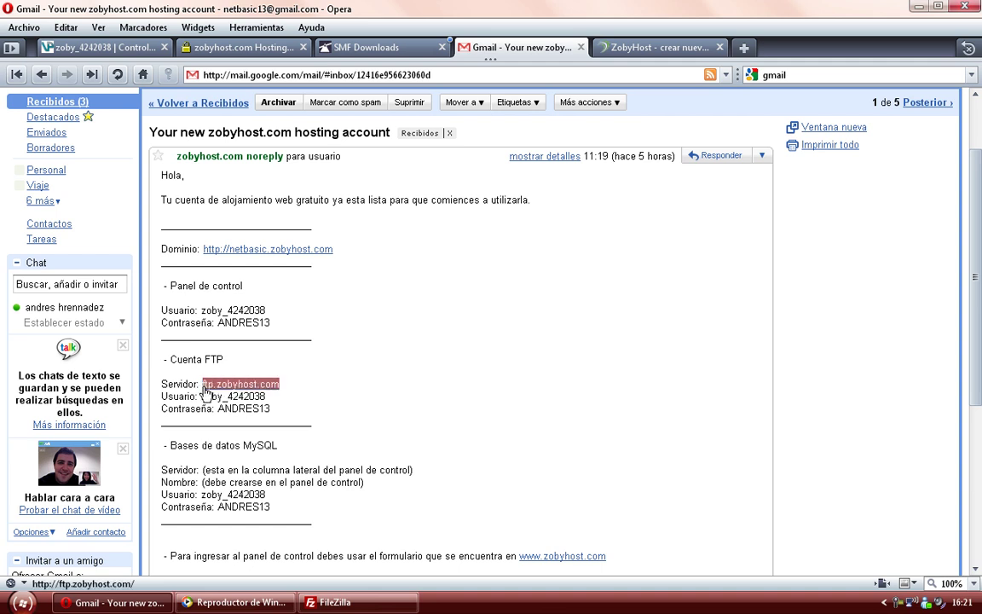
pyautogui.click(341, 602)
pyautogui.click(264, 76)
pyautogui.moveTo(263, 77); pyautogui.dragTo(162, 76)
pyautogui.hotkey('ctrl', 'v')
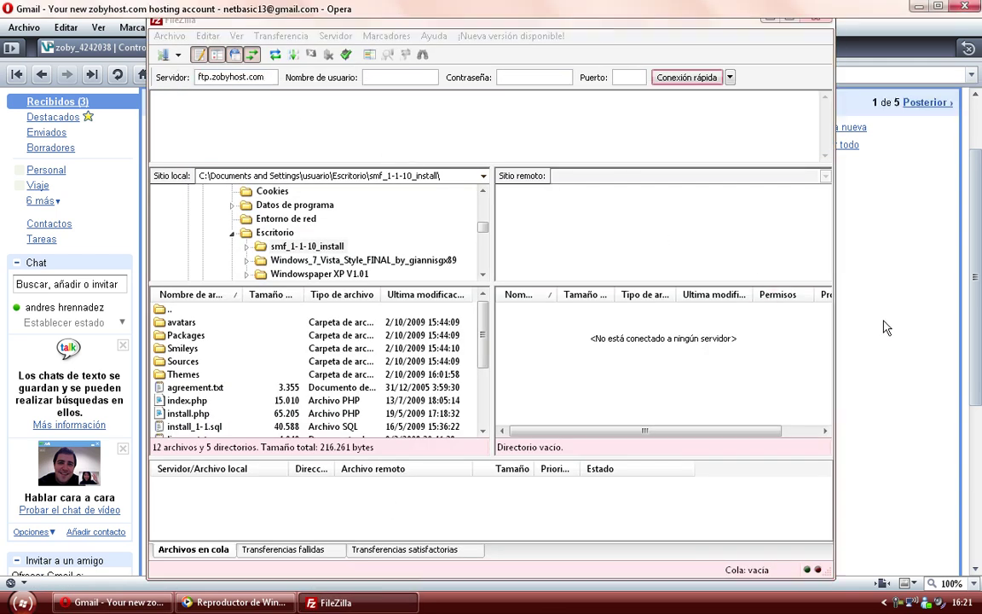
# Paste the FTP account username from the email into Nombre de usuario
pyautogui.click(848, 298)
pyautogui.moveTo(200, 310)
pyautogui.mouseDown()
pyautogui.moveTo(267, 311)
pyautogui.moveTo(209, 314)
pyautogui.mouseUp()
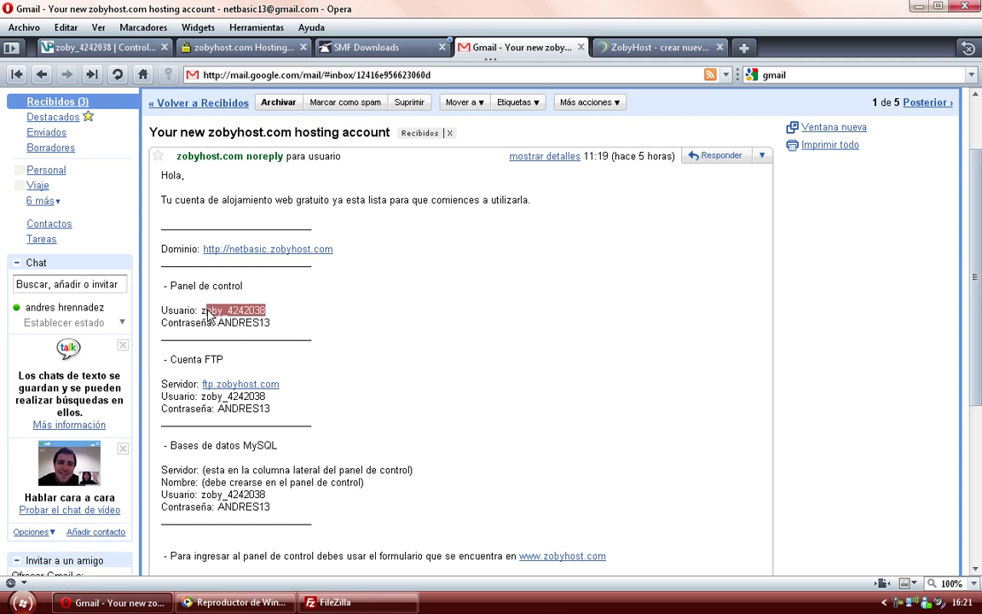
pyautogui.click(337, 602)
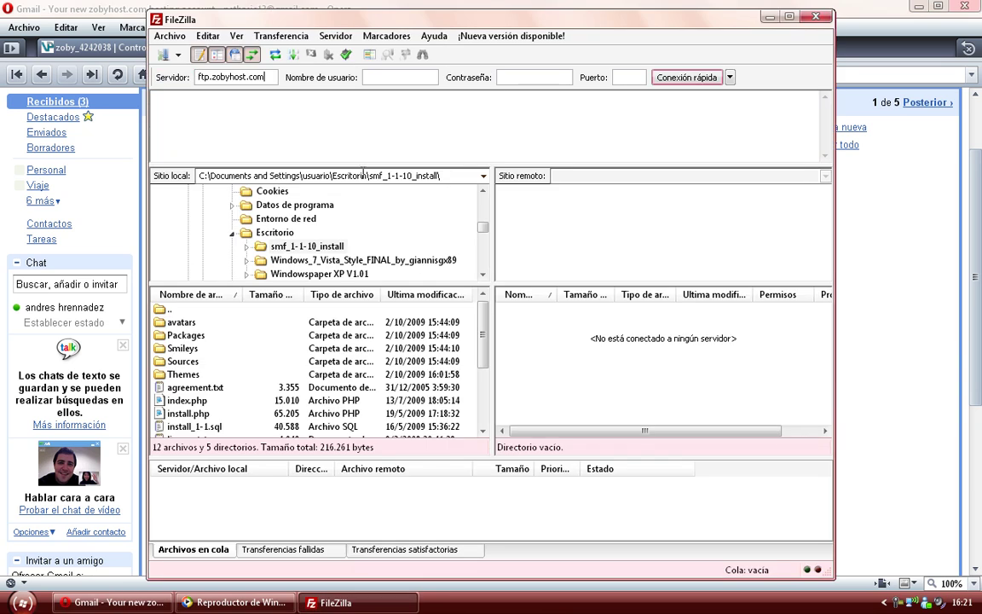
pyautogui.write('zoby_4242038')
# Enter the FTP account password in the Contraseña field
pyautogui.click(867, 298)
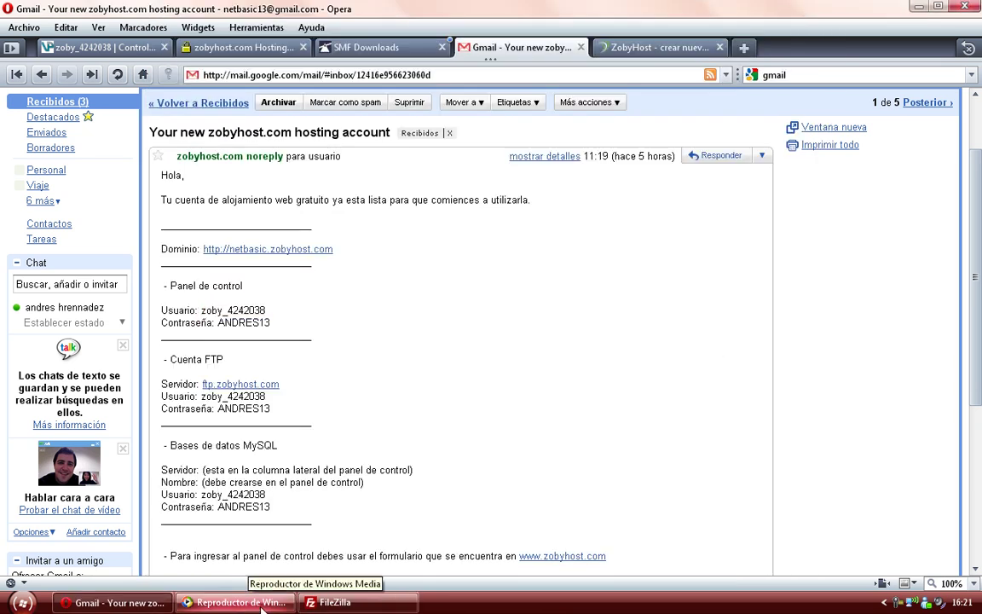
pyautogui.click(235, 602)
pyautogui.click(114, 602)
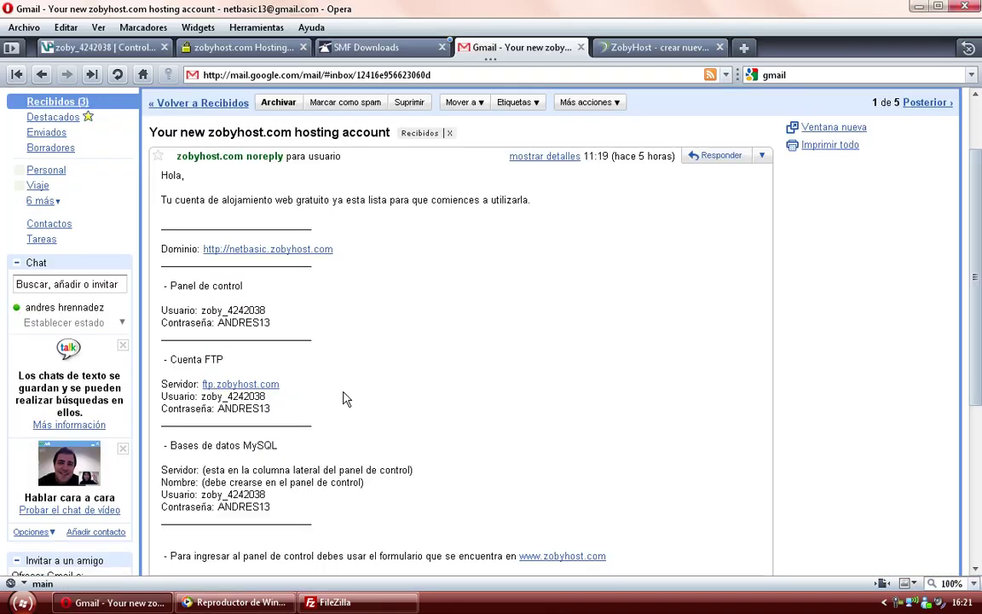
pyautogui.click(337, 602)
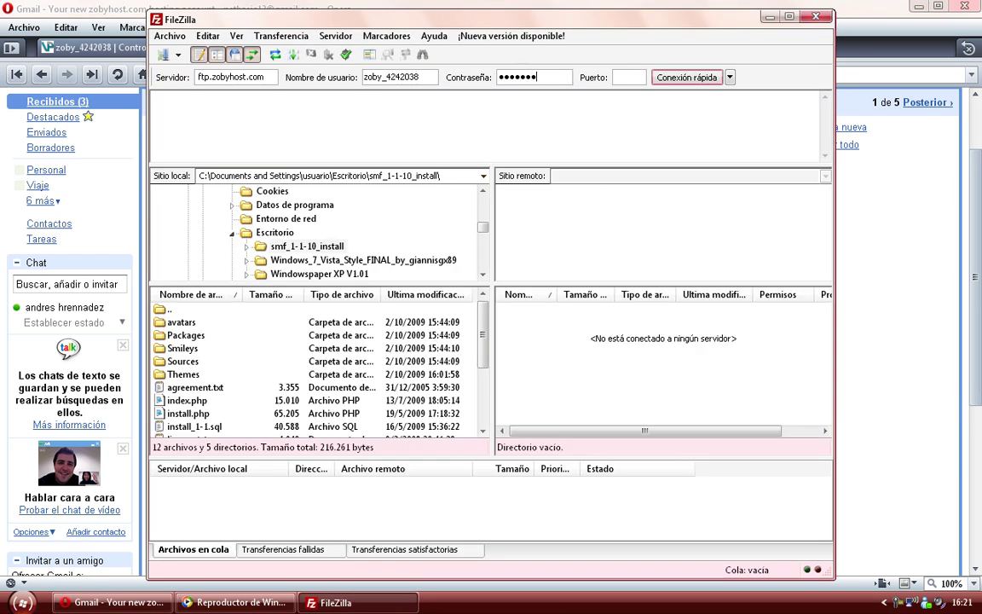
pyautogui.doubleClick(560, 76)
pyautogui.write('a')
# Quick-connect to ftp.zobyhost.com, review the message log, then minimize FileZilla
pyautogui.click(689, 77)
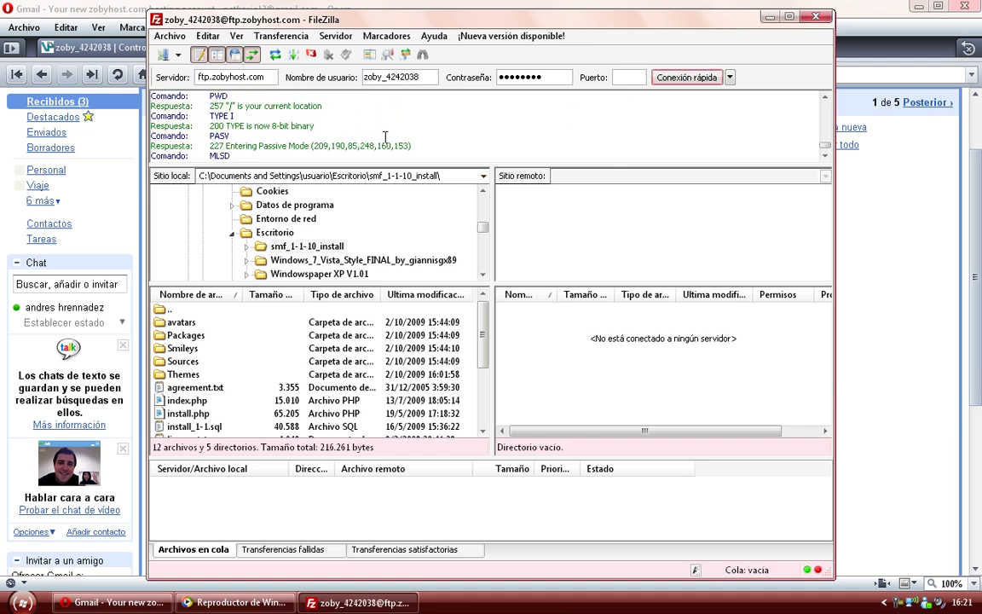
pyautogui.scroll(6, 821, 115)
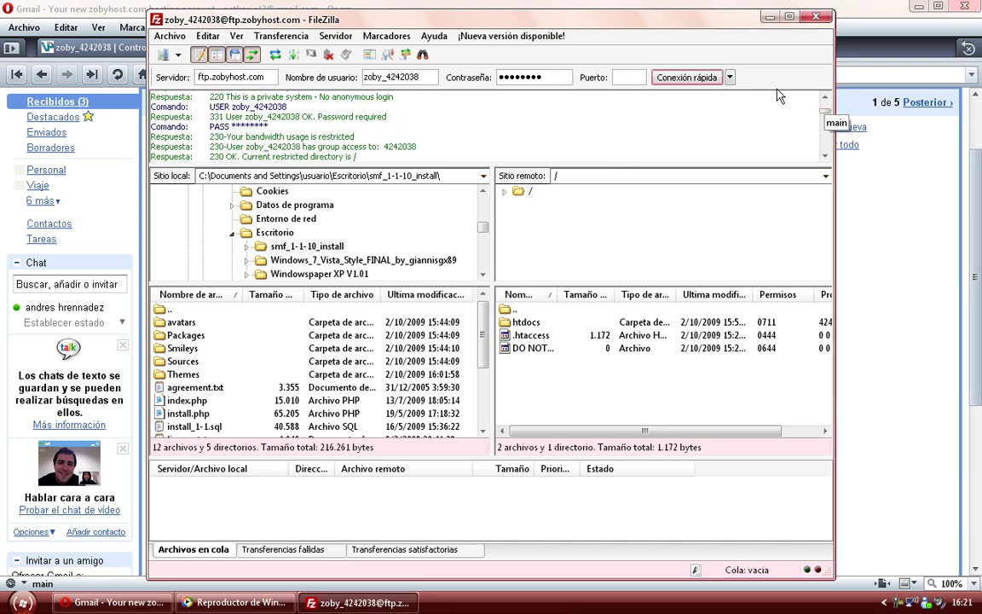
pyautogui.scroll(3, 823, 110)
pyautogui.moveTo(826, 106); pyautogui.dragTo(825, 153)
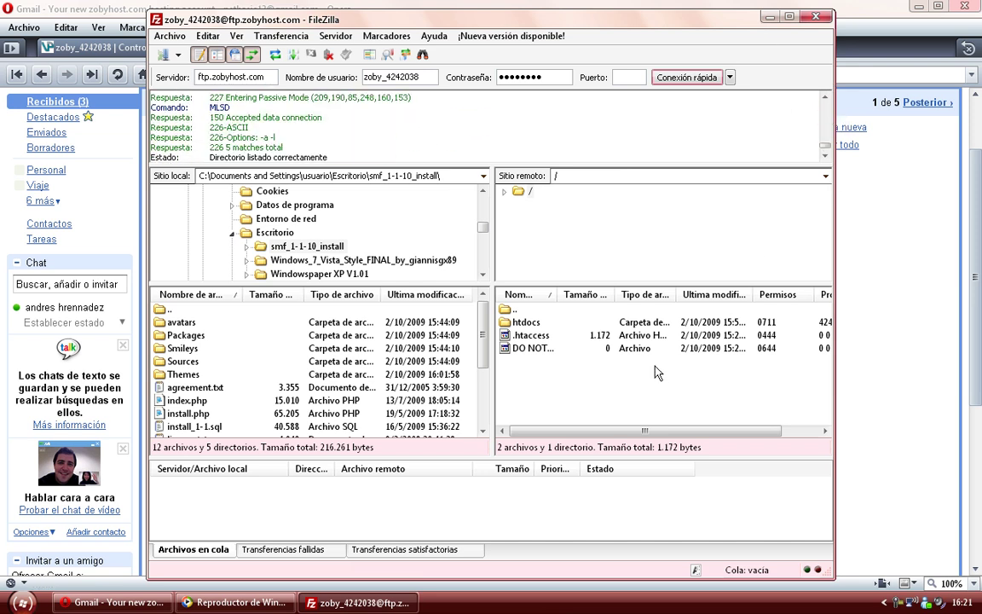
pyautogui.click(769, 16)
# Search Google for FOROGRATIS in a new tab, correcting the misspelled FARAGRATIS
pyautogui.hotkey('ctrl', 't')
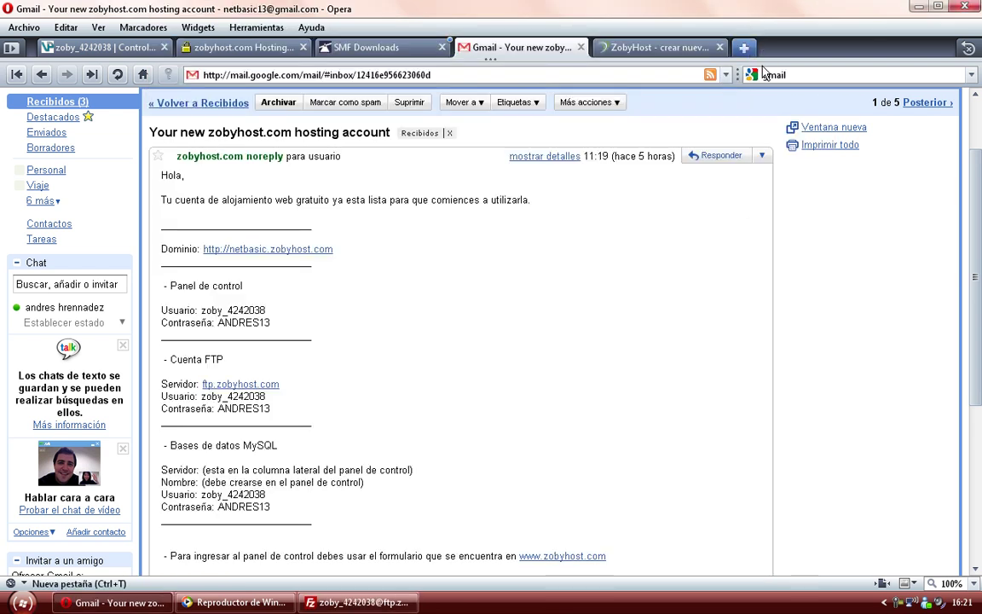
pyautogui.click(800, 74)
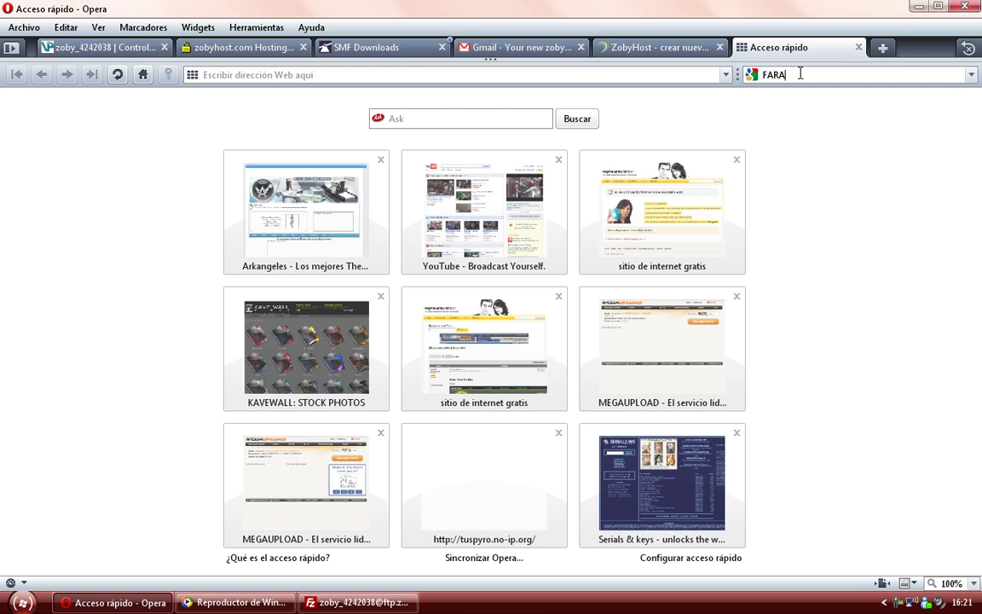
pyautogui.write('FARAGRATIS')
pyautogui.press('Return')
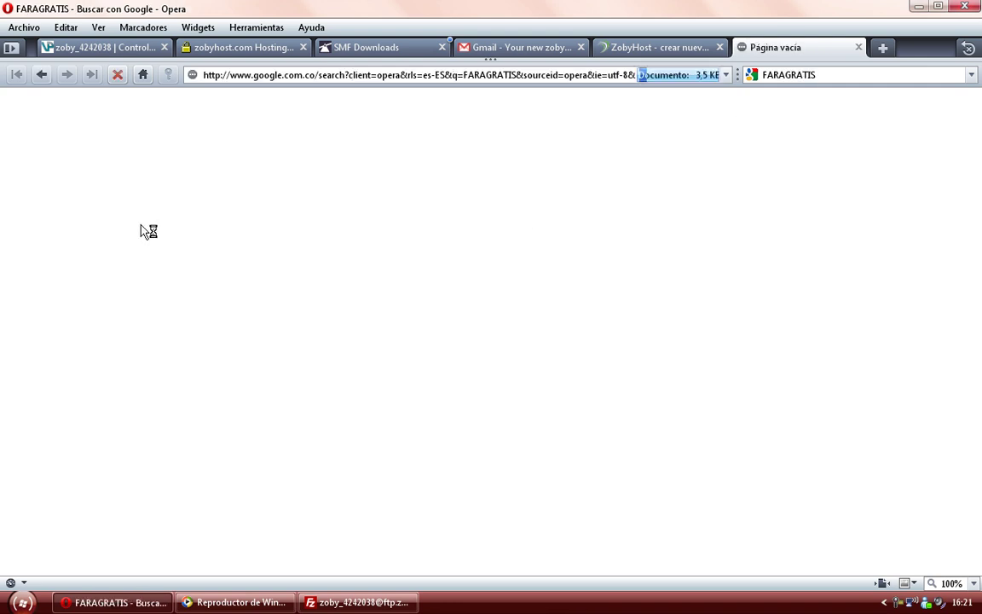
pyautogui.moveTo(166, 223); pyautogui.dragTo(213, 167)
pyautogui.moveTo(143, 145); pyautogui.dragTo(30, 146)
pyautogui.press('Delete')
pyautogui.write('FOROGRATIS')
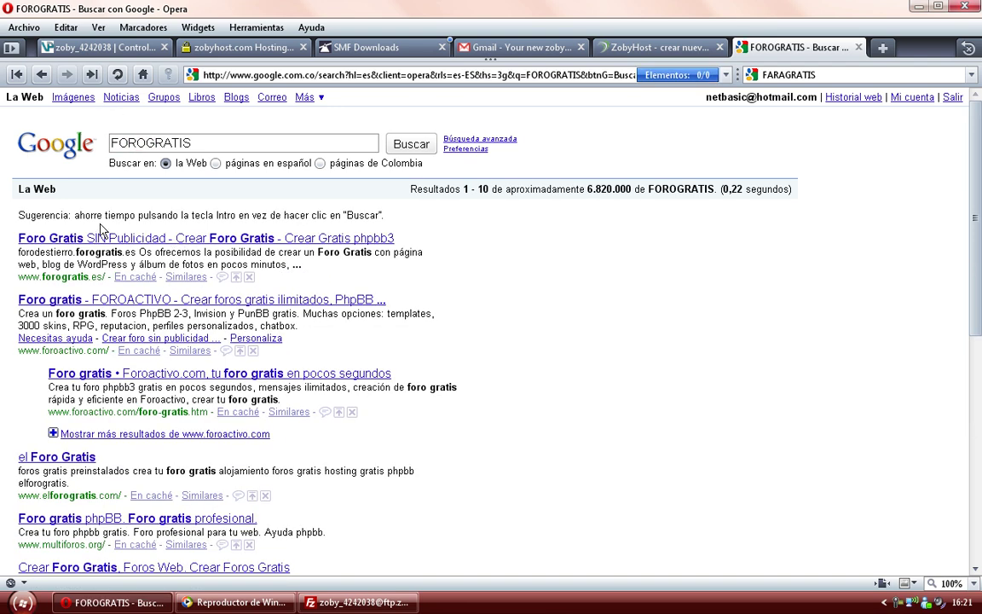
# Open the forogratis.es Foro Gratis SIN Publicidad result, then return to the results
pyautogui.click(118, 237)
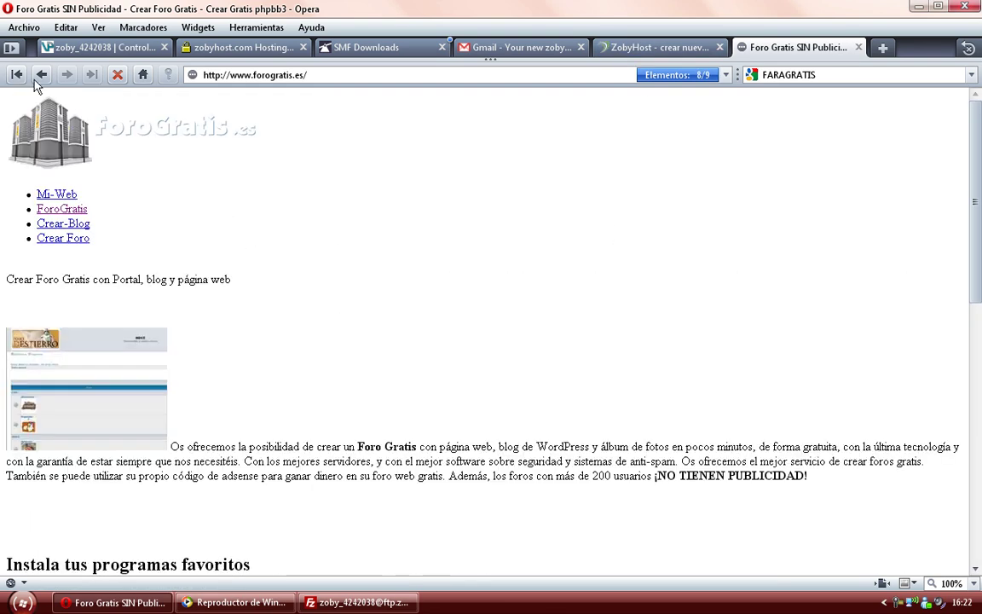
pyautogui.scroll(-3, 34, 111)
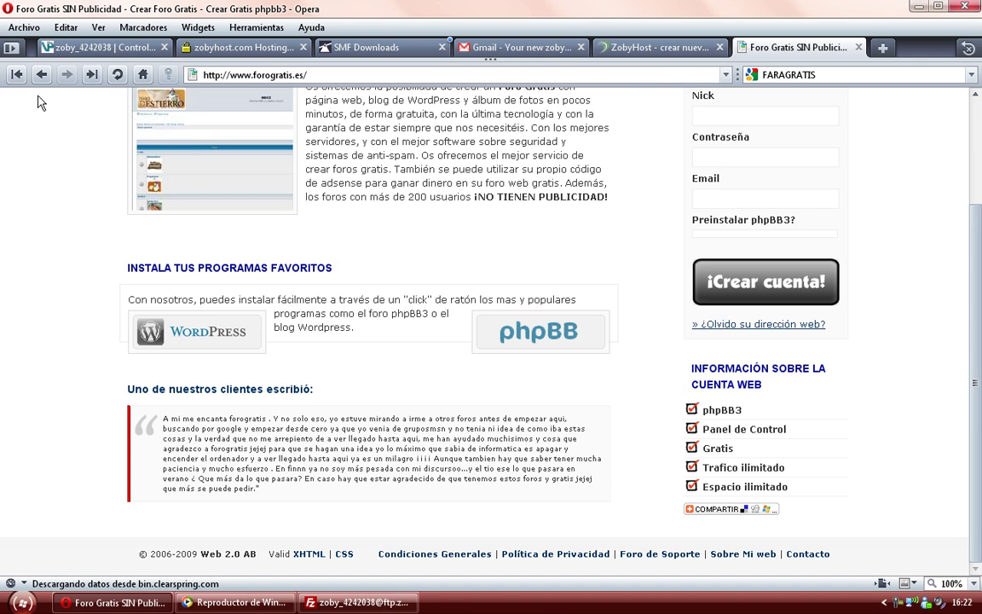
pyautogui.click(41, 75)
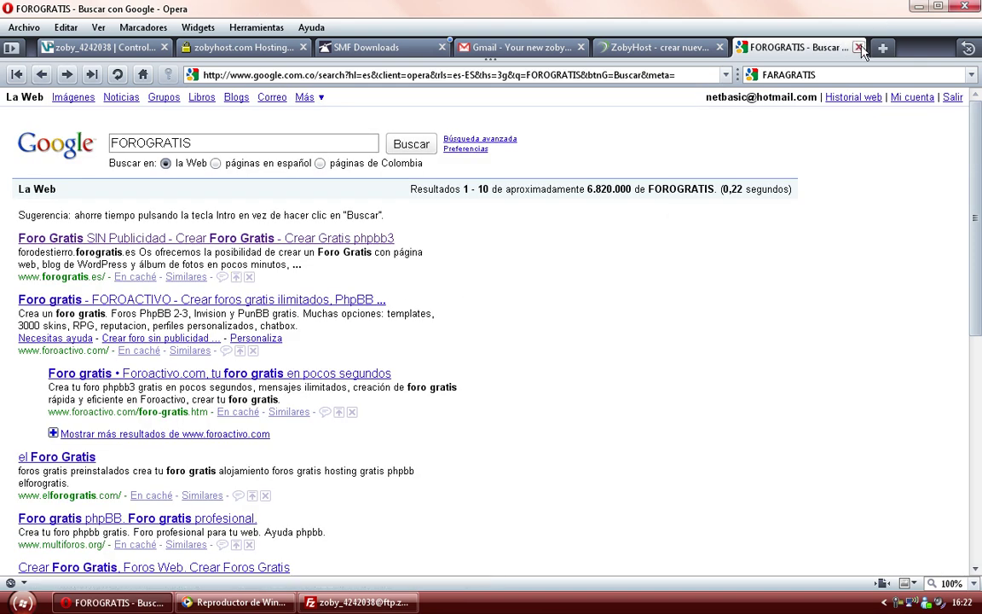
# Switch to the ZobyHost tab, then show and refresh the Windows desktop
pyautogui.click(673, 48)
pyautogui.scroll(10, 981, 269)
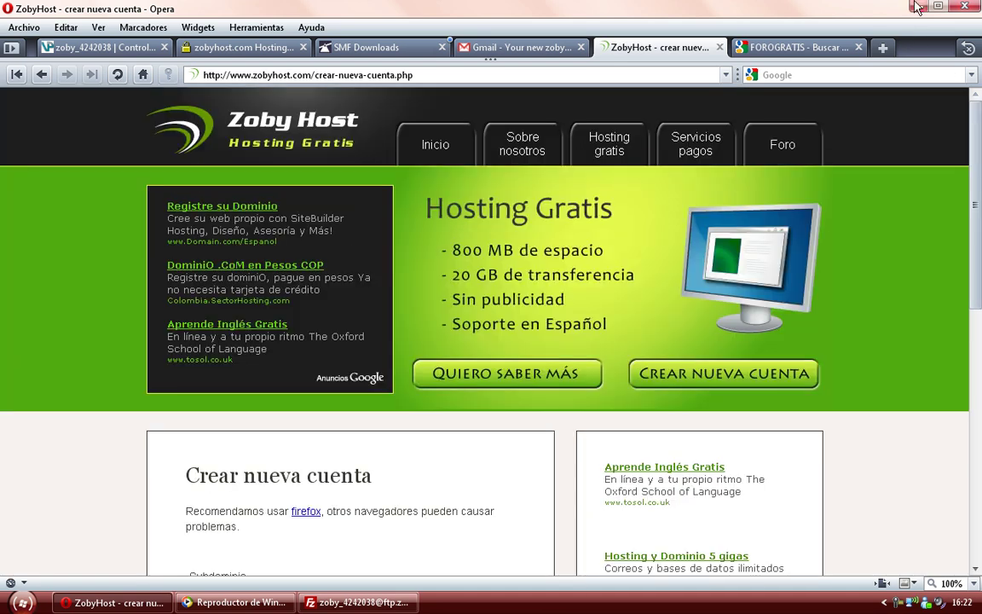
pyautogui.hotkey('alt', 'Tab')
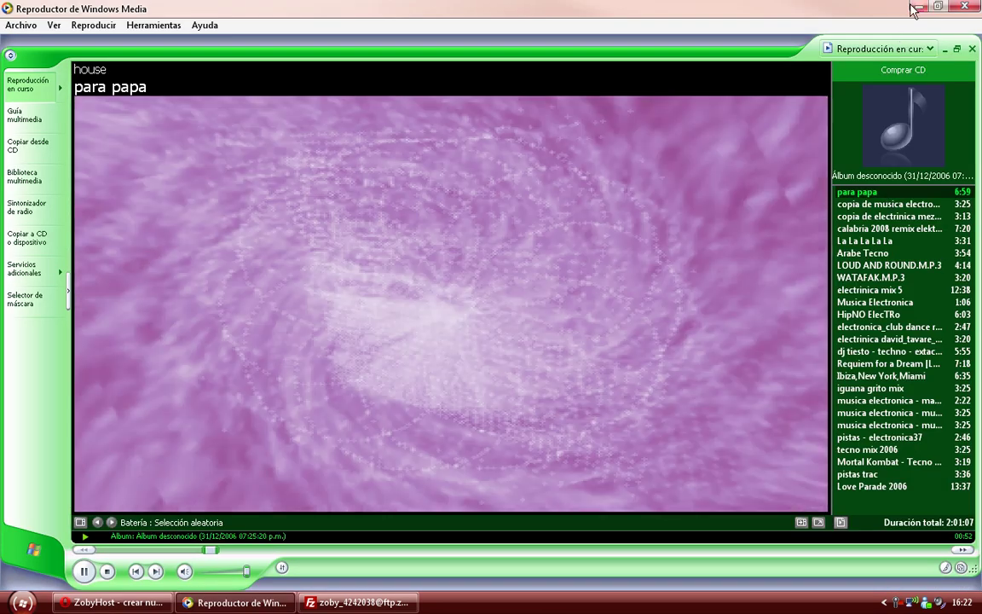
pyautogui.press('super+d')
pyautogui.rightClick(477, 335)
pyautogui.click(511, 345)
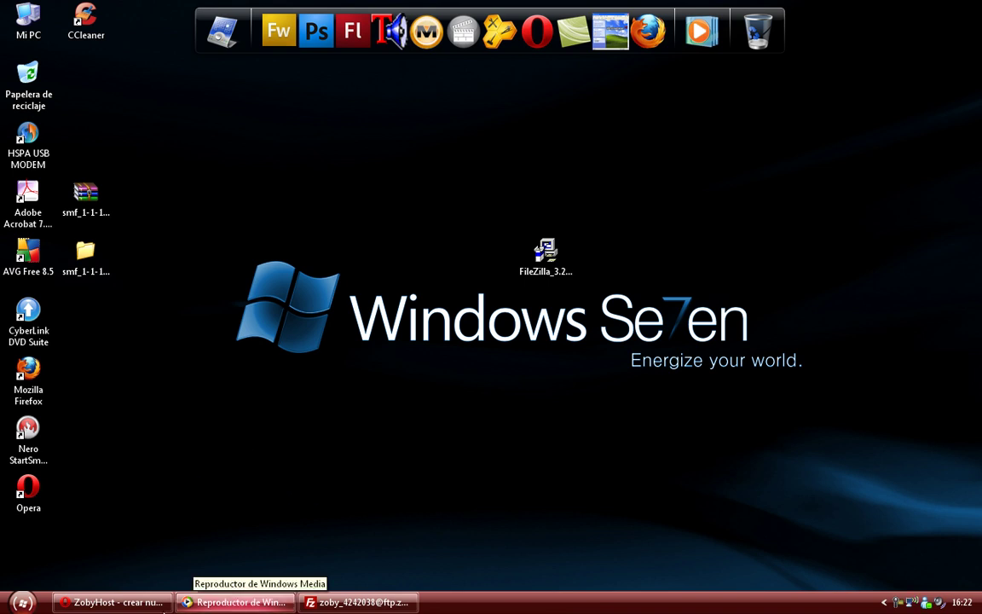
# Restore Opera and open YouTube from the Speed Dial in a new tab
pyautogui.click(137, 602)
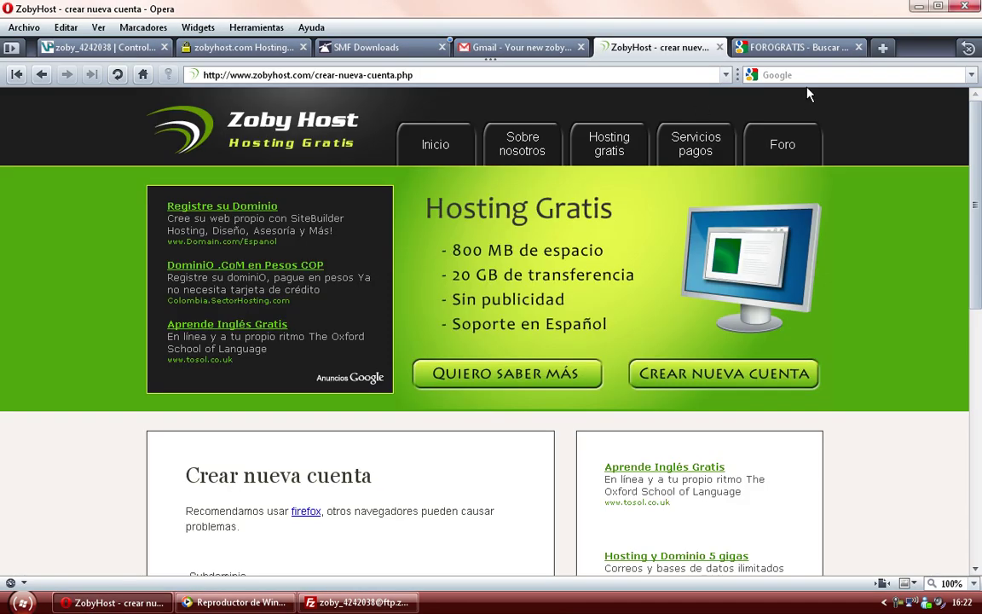
pyautogui.click(884, 47)
pyautogui.click(466, 190)
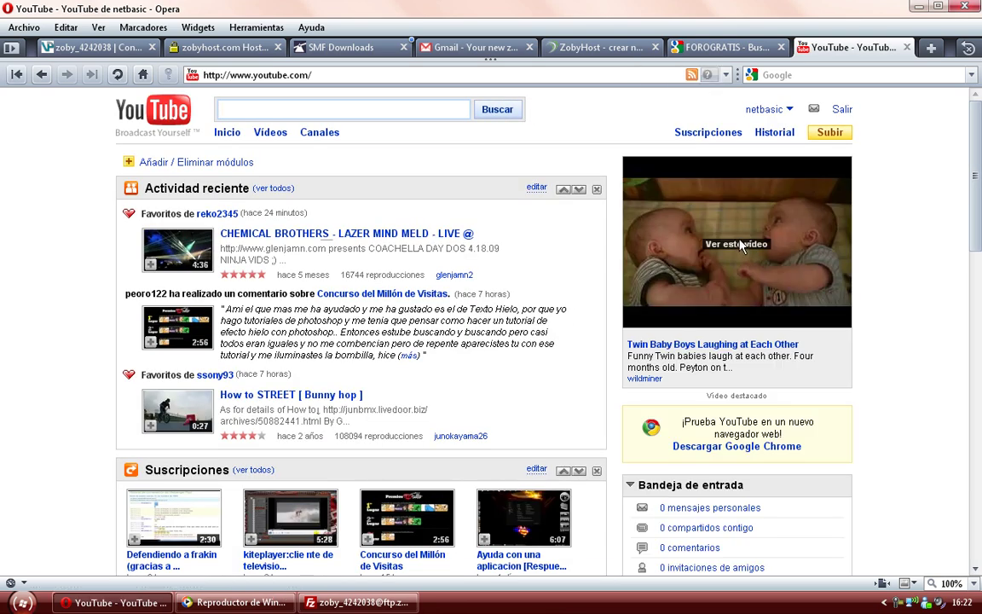
# In Windows Media Player, select the second playlist track and lower the volume to 39
pyautogui.click(241, 602)
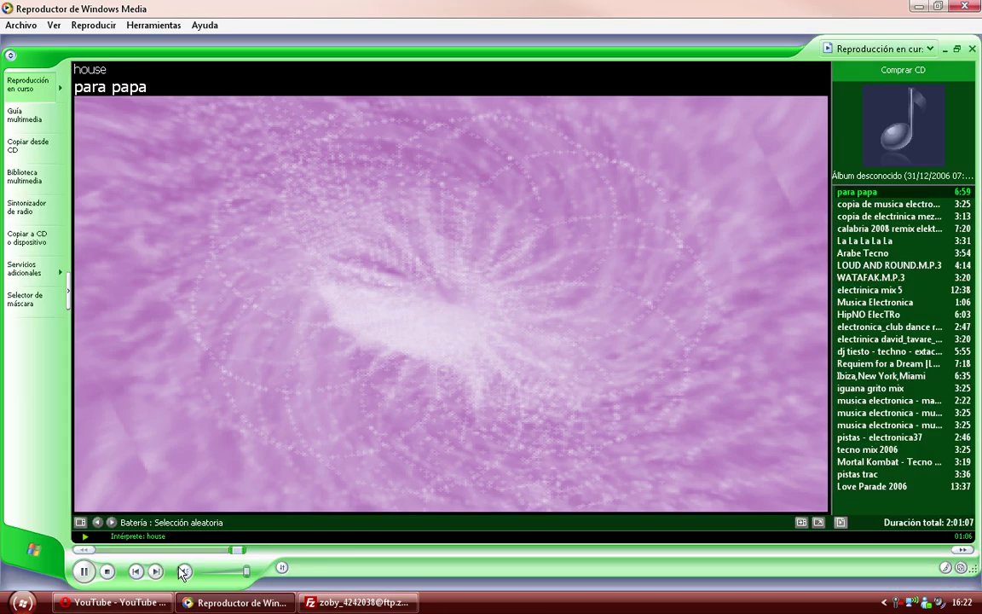
pyautogui.click(887, 204)
pyautogui.hotkey('alt', 'Tab')
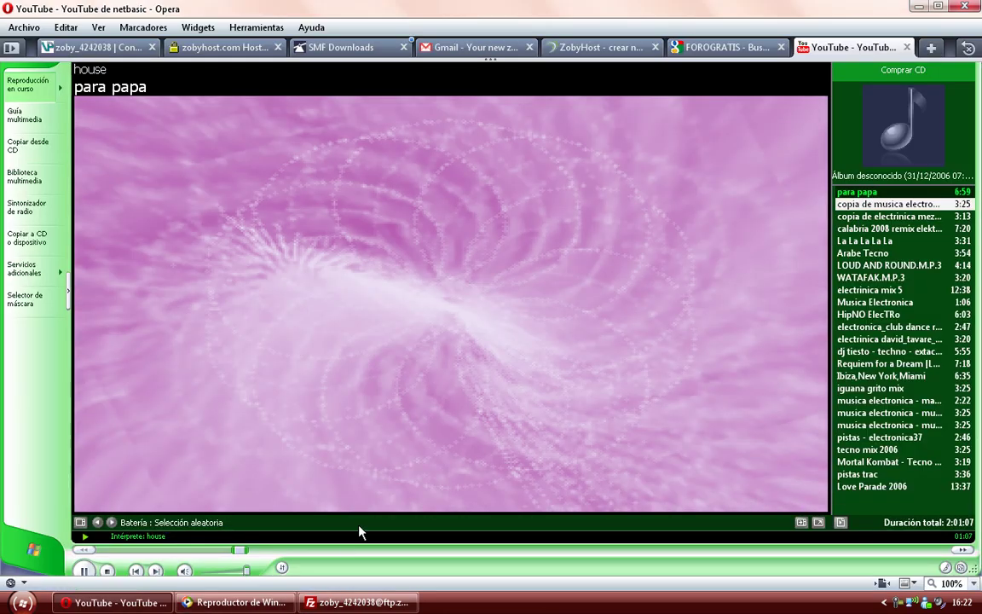
pyautogui.click(763, 106)
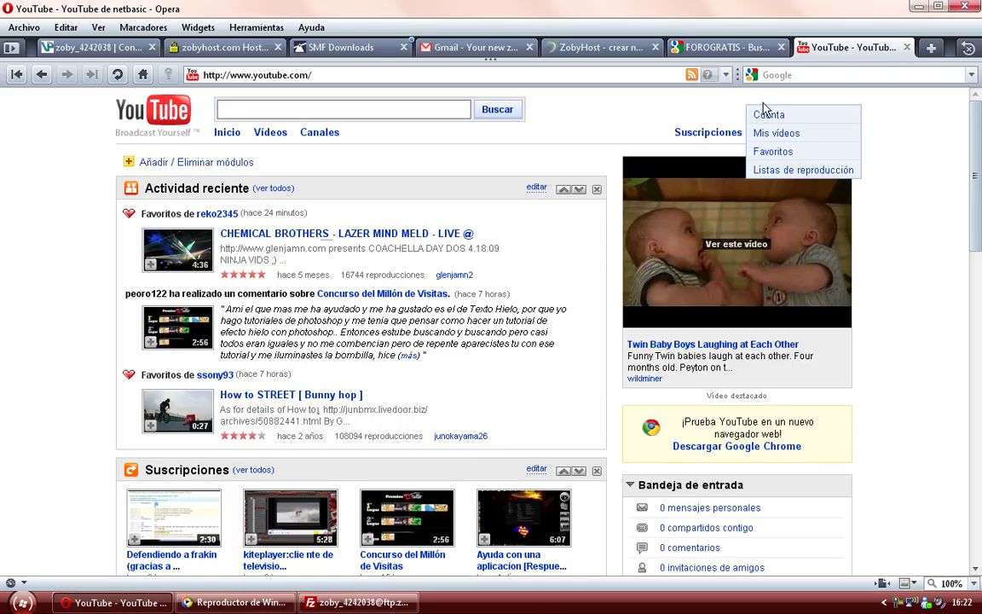
pyautogui.click(275, 600)
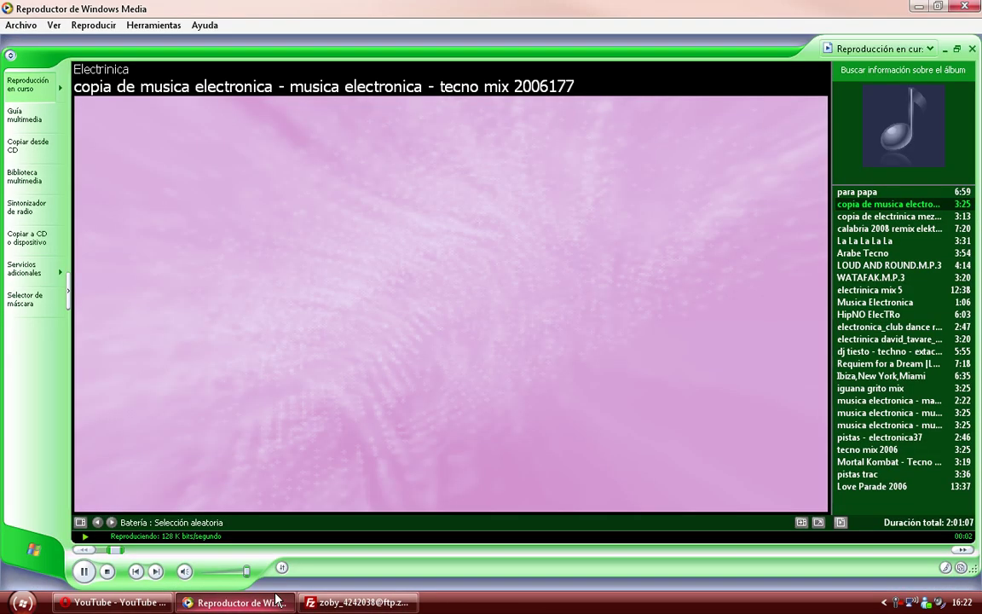
pyautogui.moveTo(246, 572); pyautogui.dragTo(217, 577)
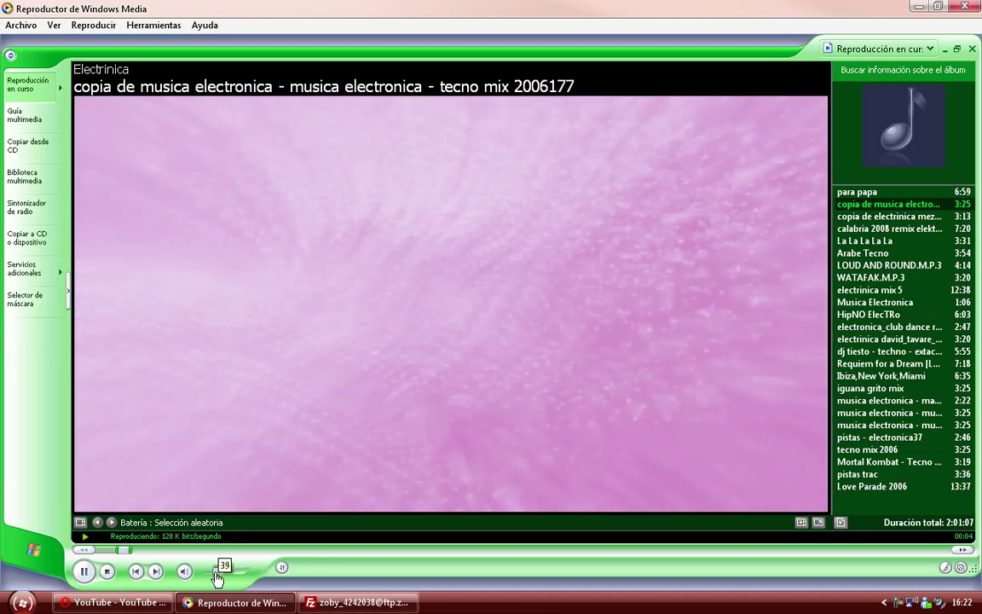
# Choose Cuenta from YouTube's account menu to reach Mi cuenta, and play the next track
pyautogui.click(115, 602)
pyautogui.click(774, 108)
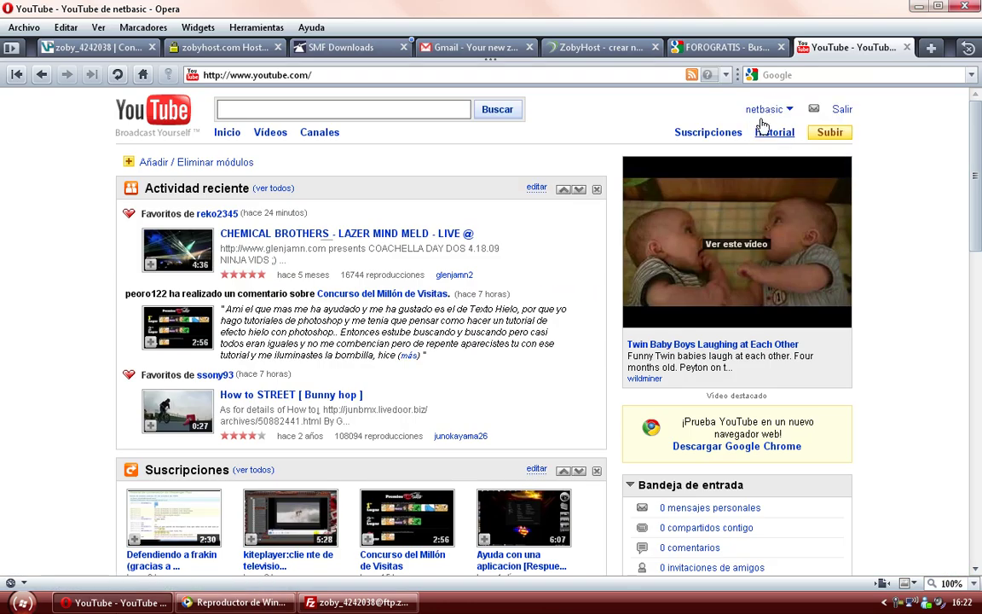
pyautogui.click(770, 109)
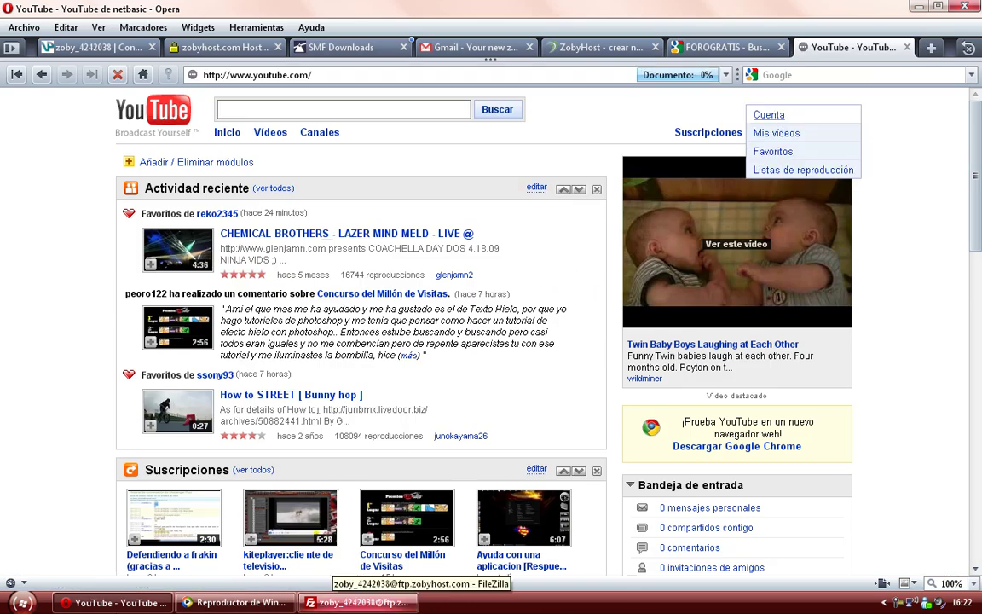
pyautogui.click(239, 602)
pyautogui.doubleClick(878, 217)
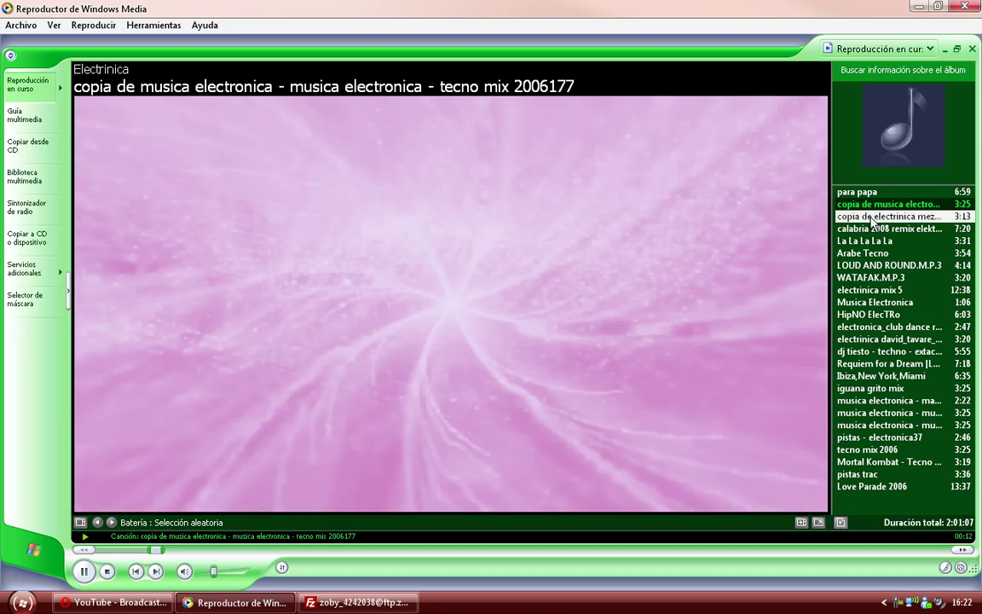
pyautogui.hotkey('alt', 'Tab')
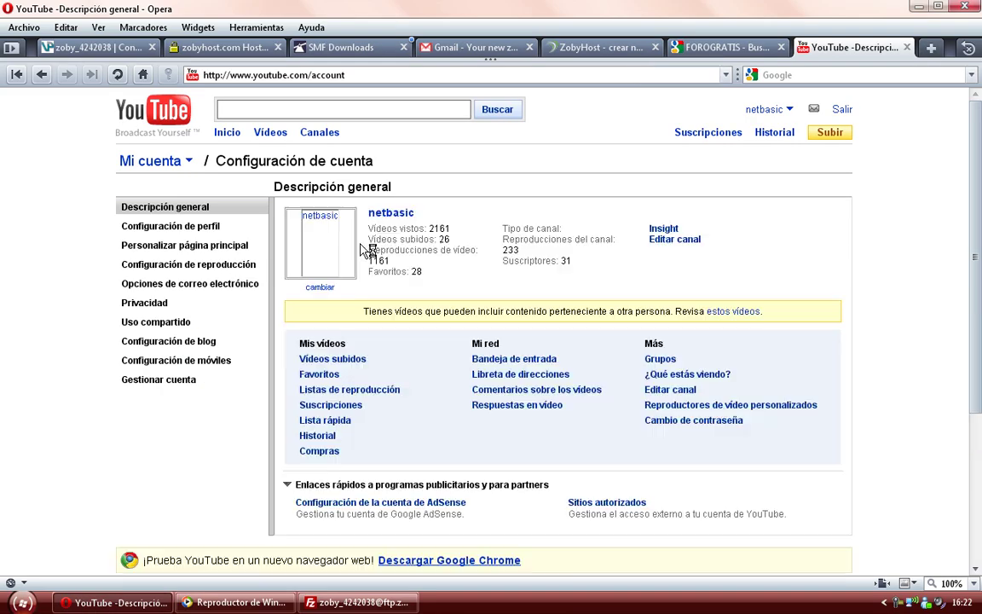
# Open the netbasic channel page and choose ver todo in the Suscriptores (31) panel
pyautogui.click(384, 212)
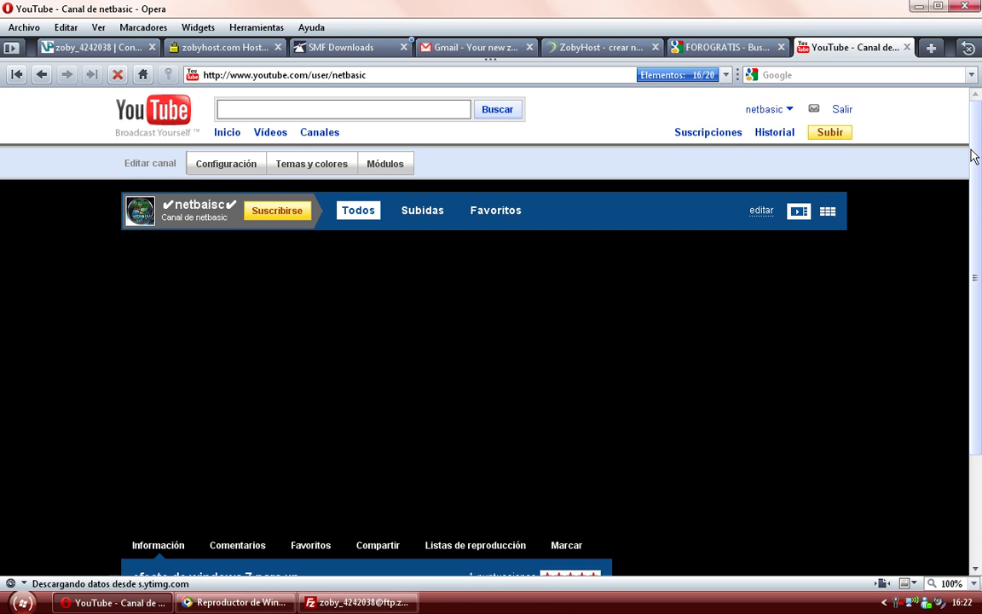
pyautogui.moveTo(974, 153); pyautogui.dragTo(970, 302)
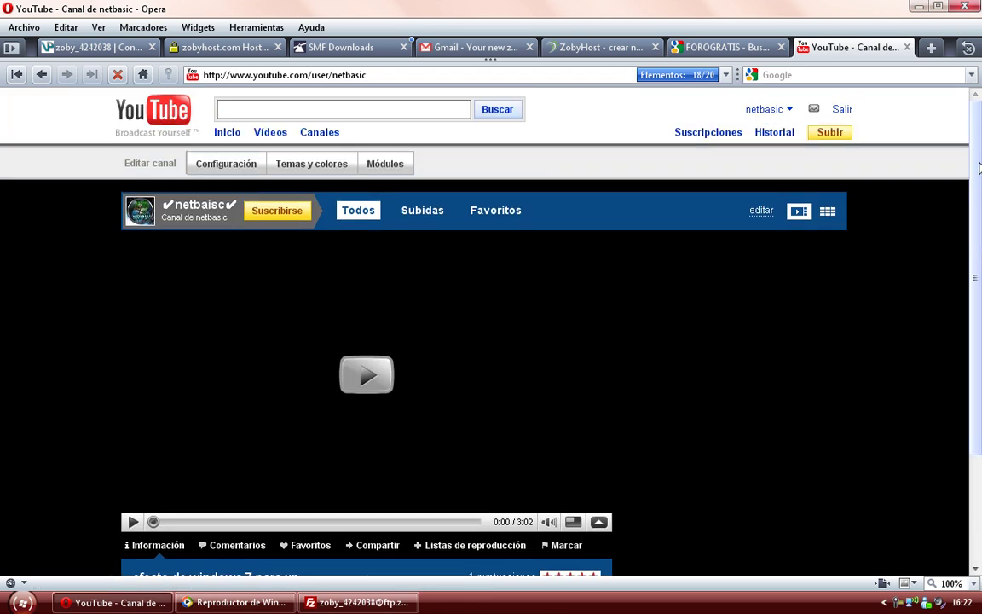
pyautogui.moveTo(980, 192); pyautogui.dragTo(981, 373)
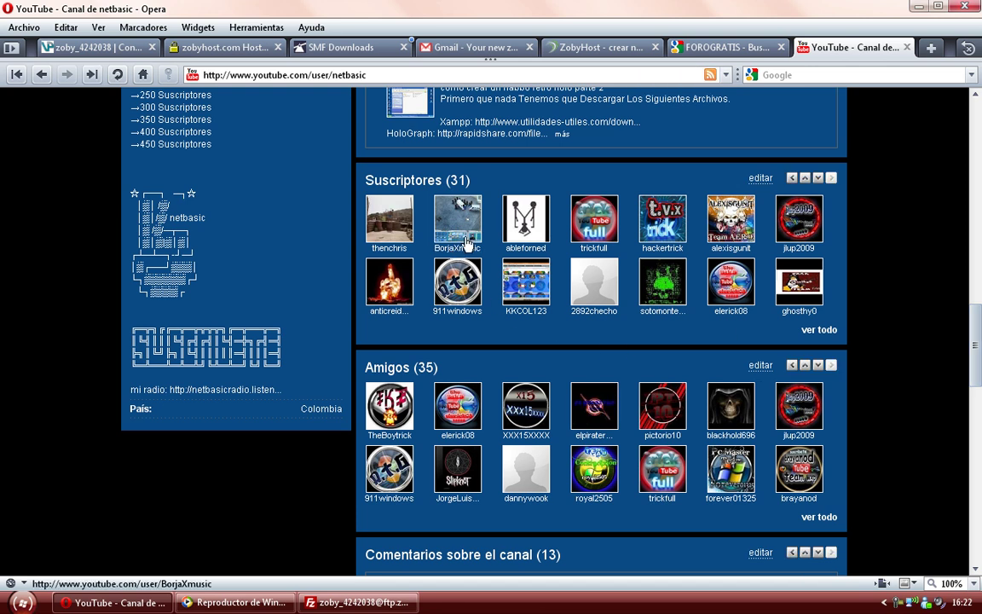
pyautogui.click(815, 331)
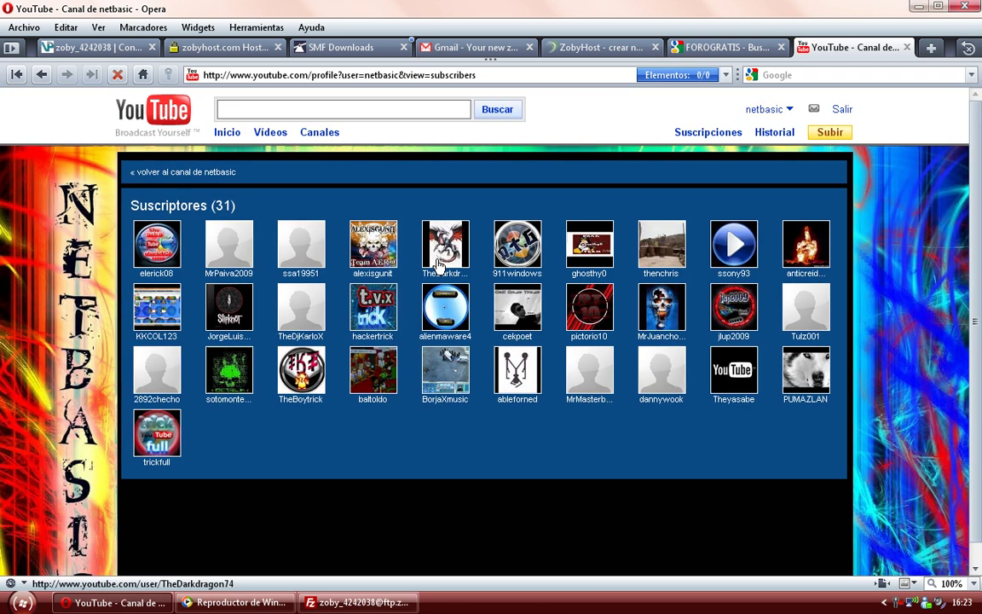